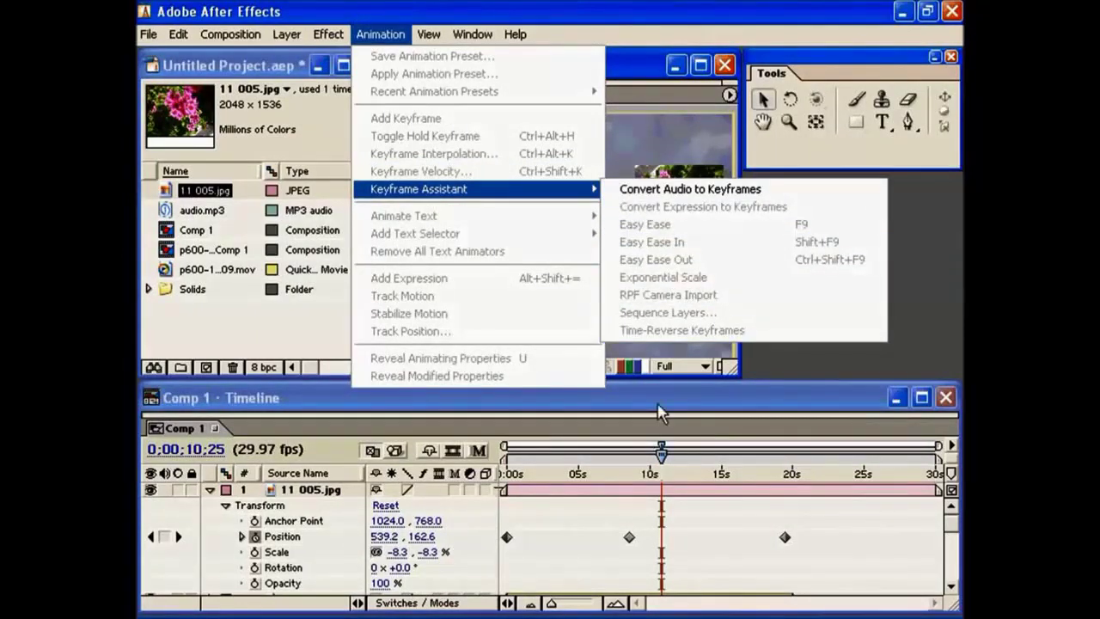
click(650, 474)
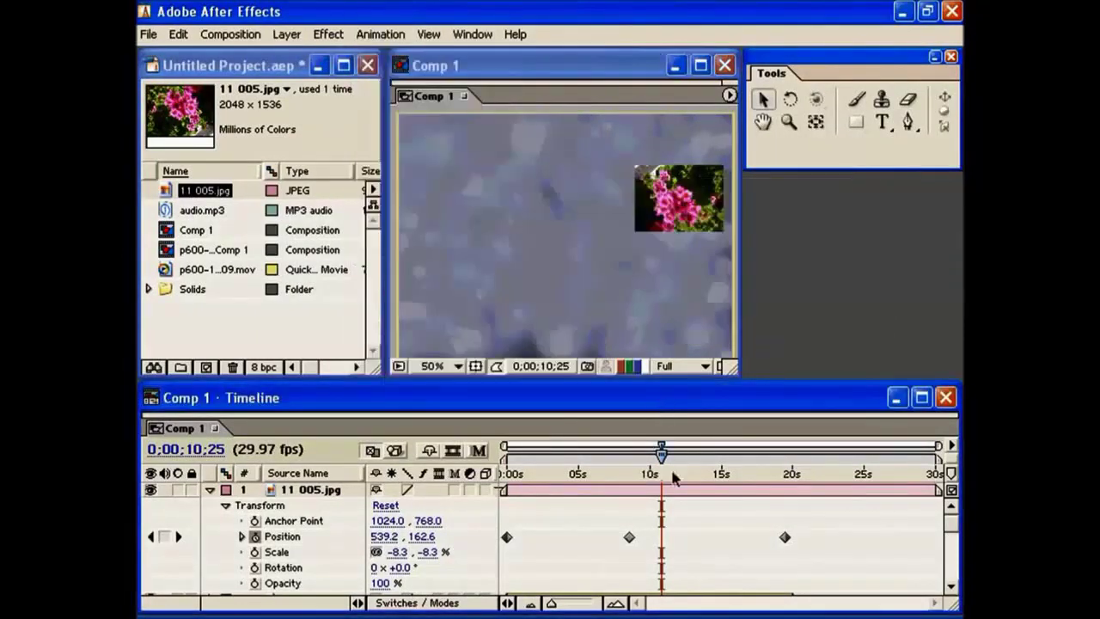
right_click(628, 537)
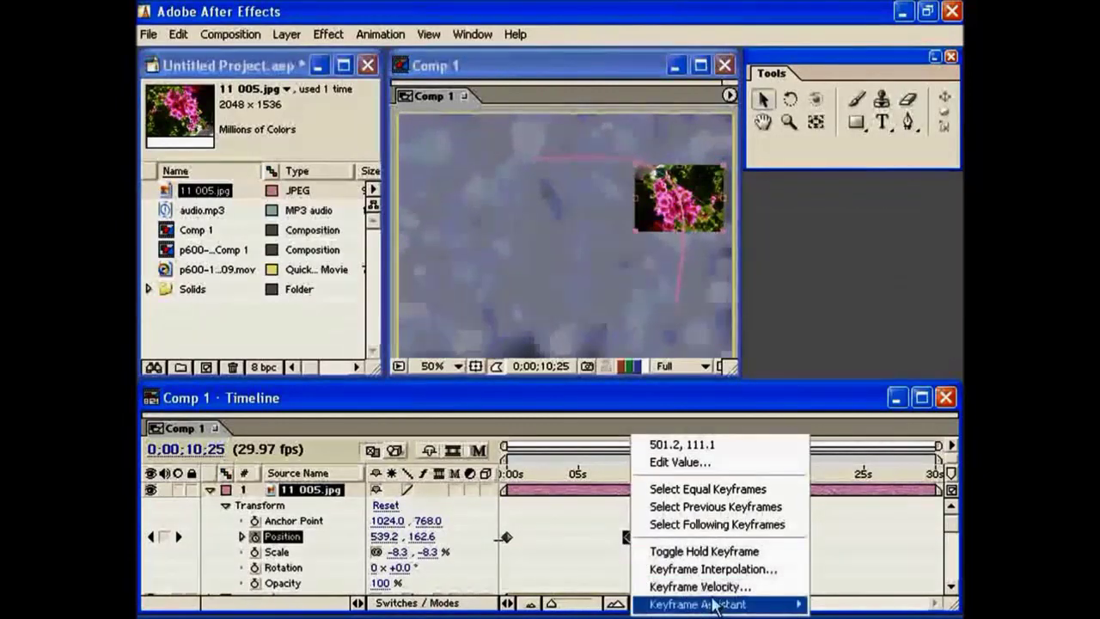
mouse_move(720, 606)
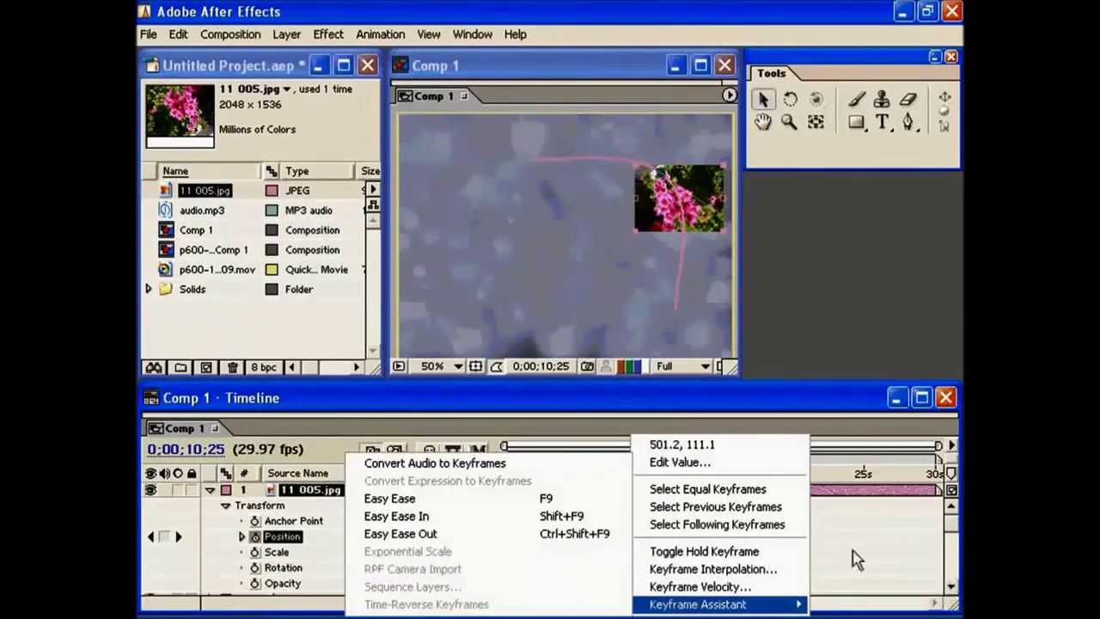
click(801, 544)
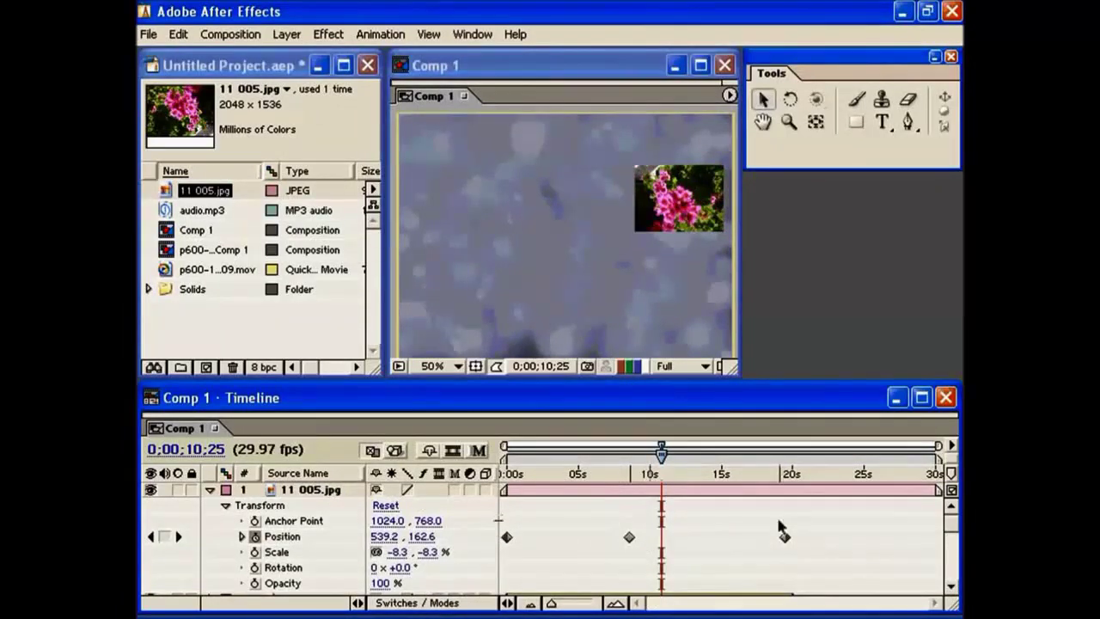
- Apply Time-Reverse Keyframes to all three Position keyframes of the 11 005.jpg layer
drag(803, 518, 711, 543)
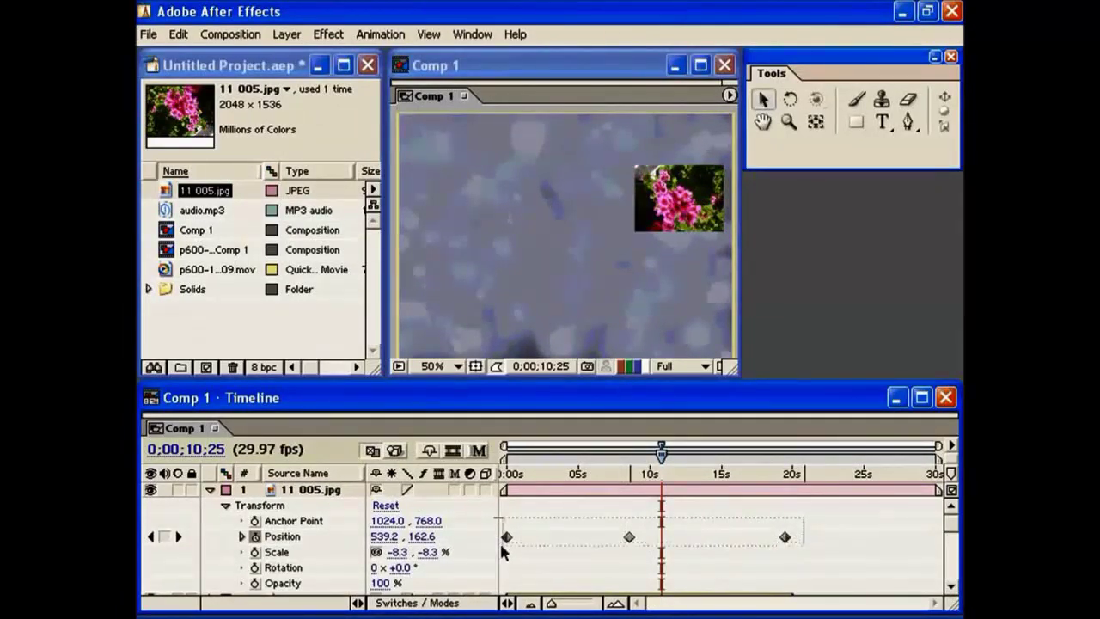
drag(502, 551, 499, 550)
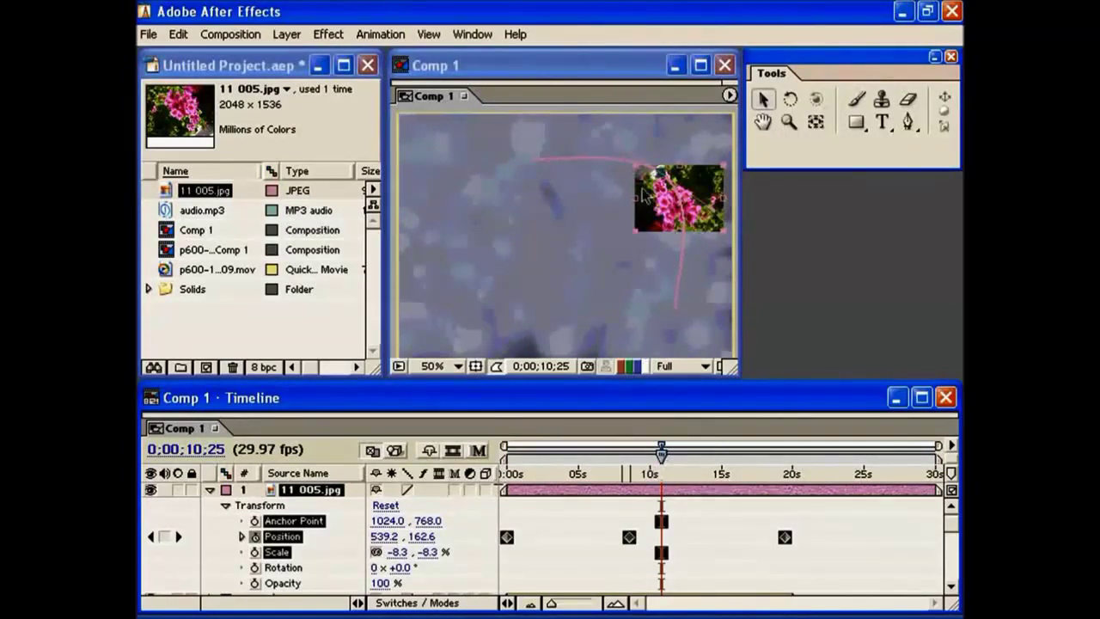
drag(662, 456, 797, 475)
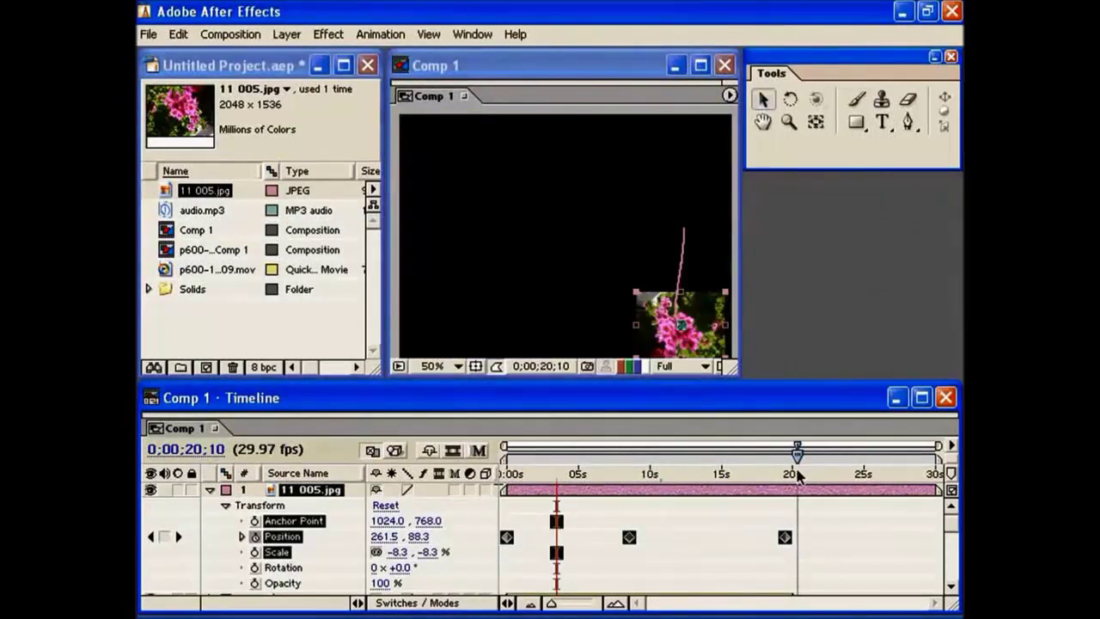
mouse_move(797, 475)
mouse_down()
mouse_move(549, 475)
mouse_move(507, 489)
mouse_move(779, 481)
mouse_up()
right_click(629, 539)
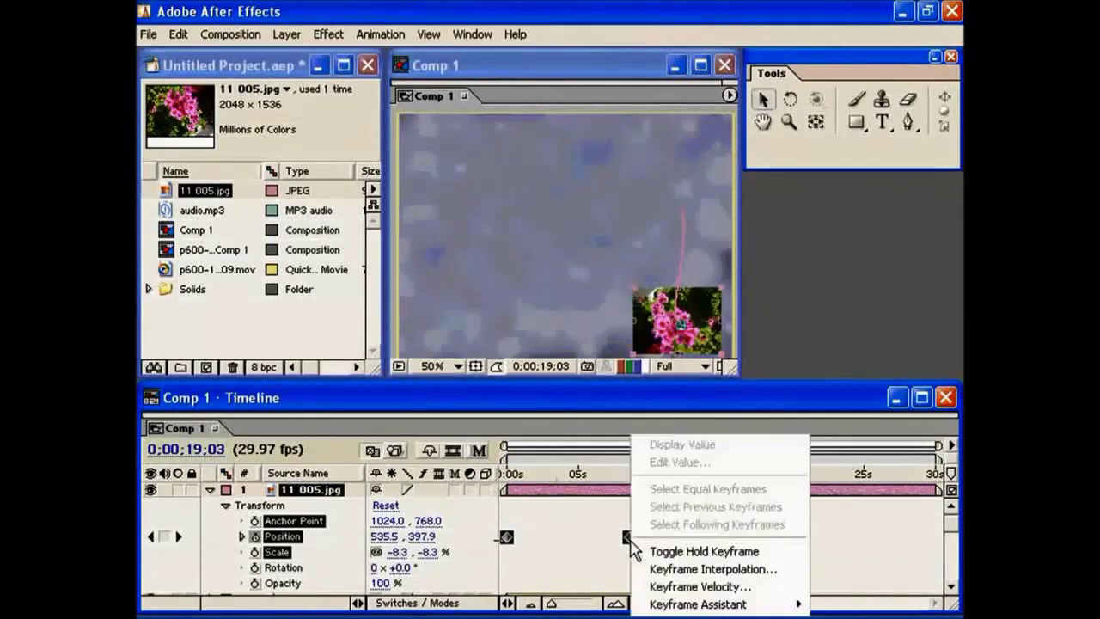
mouse_move(653, 608)
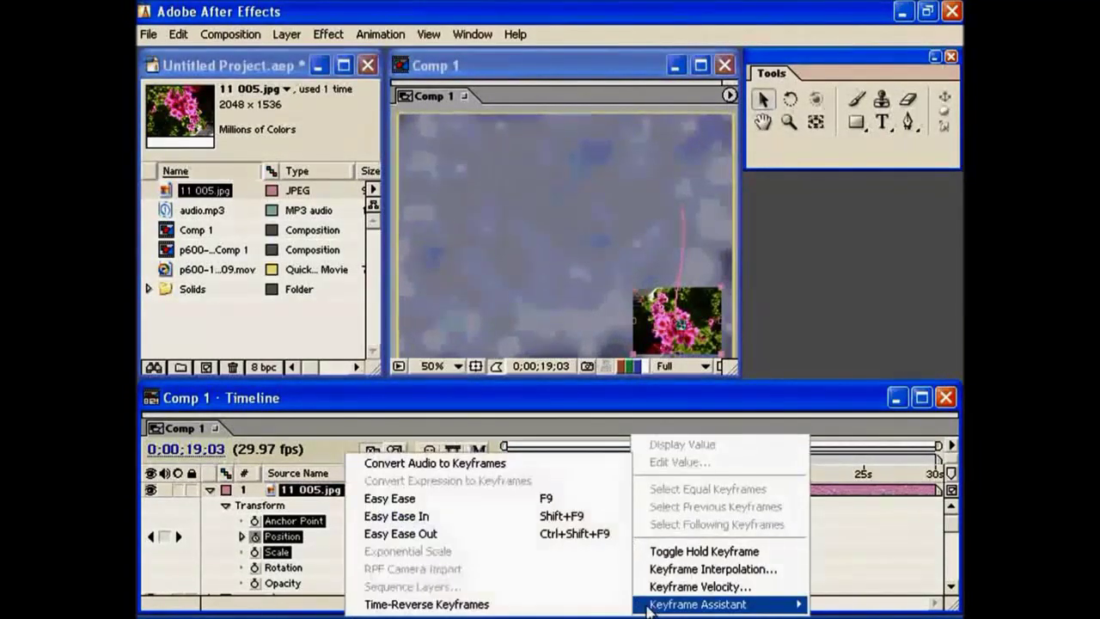
click(423, 604)
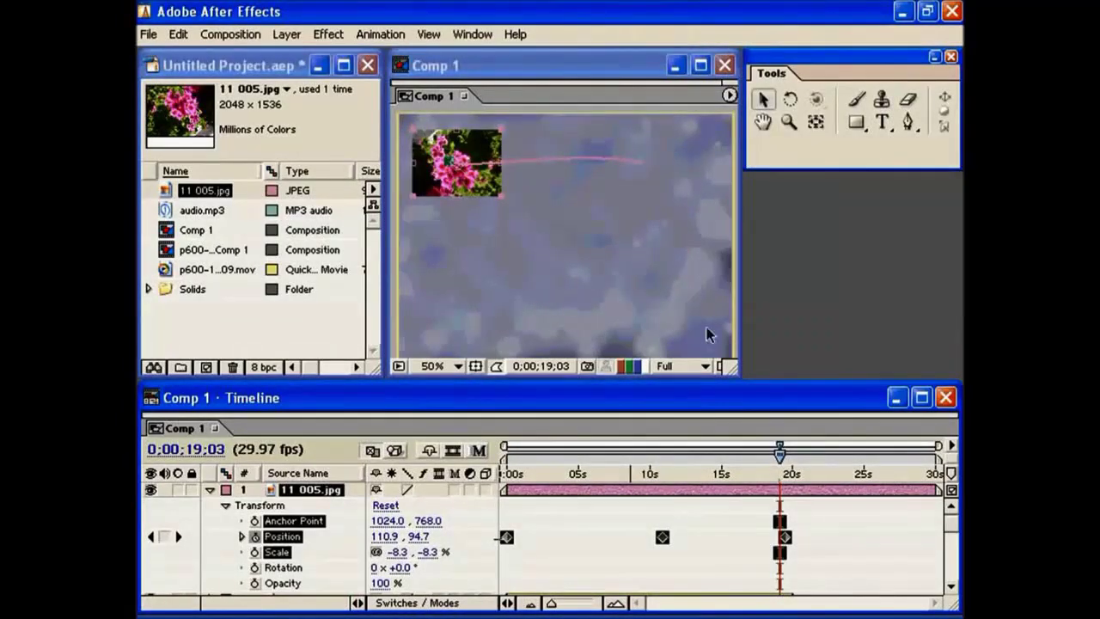
- Deselect the keyframes and scrub back to 0;00;05;11 to check the reversed motion of the flower photo
click(705, 517)
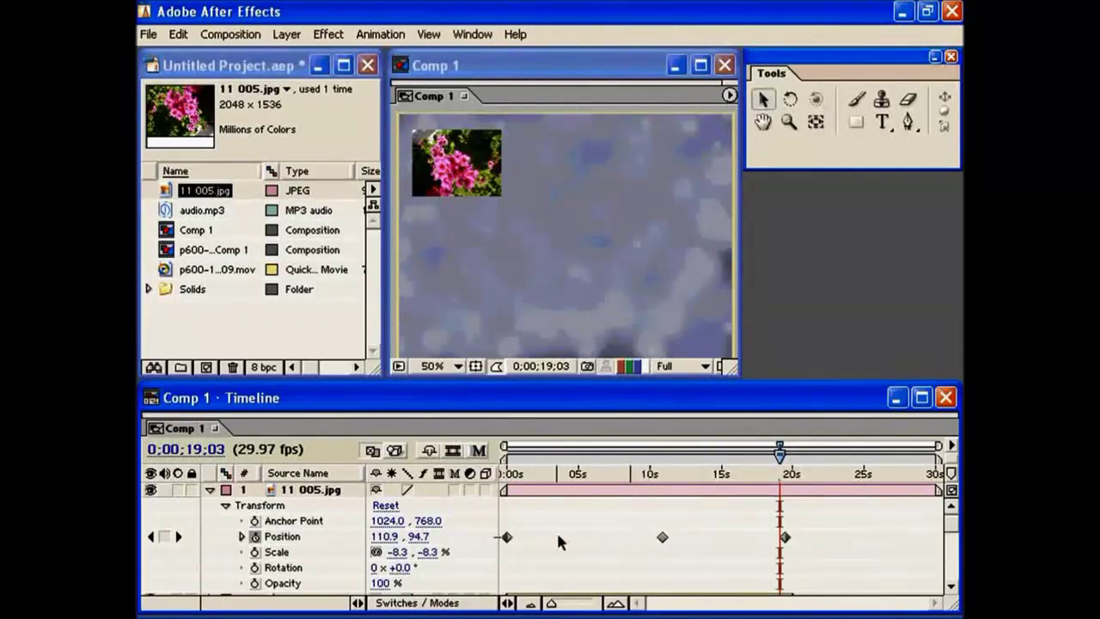
drag(780, 454, 591, 453)
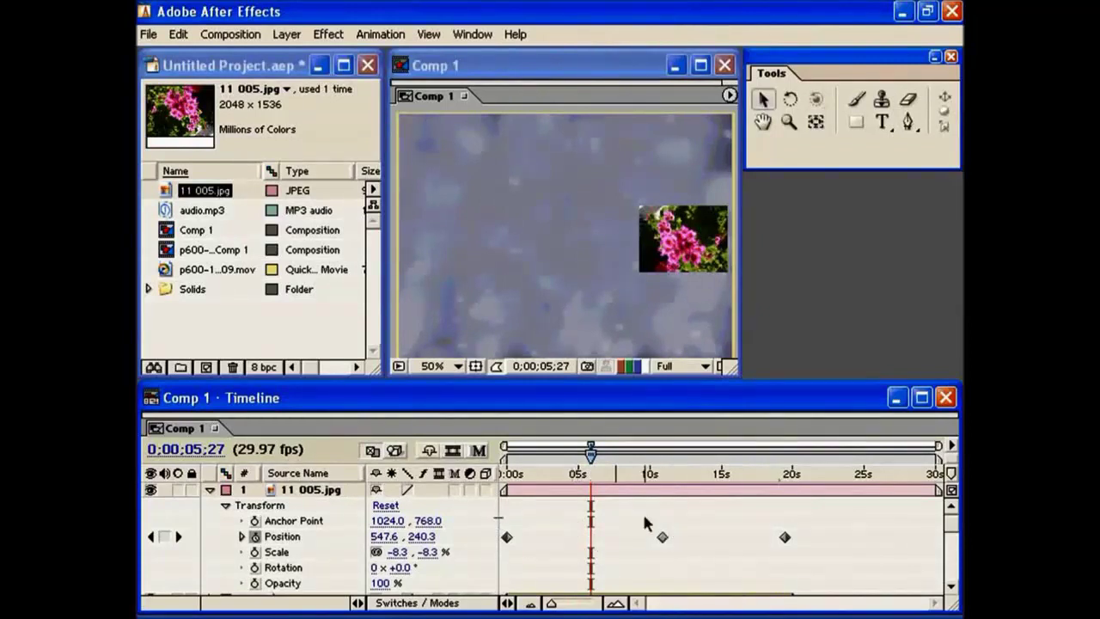
mouse_move(590, 454)
mouse_down()
mouse_move(794, 466)
mouse_move(584, 466)
mouse_up()
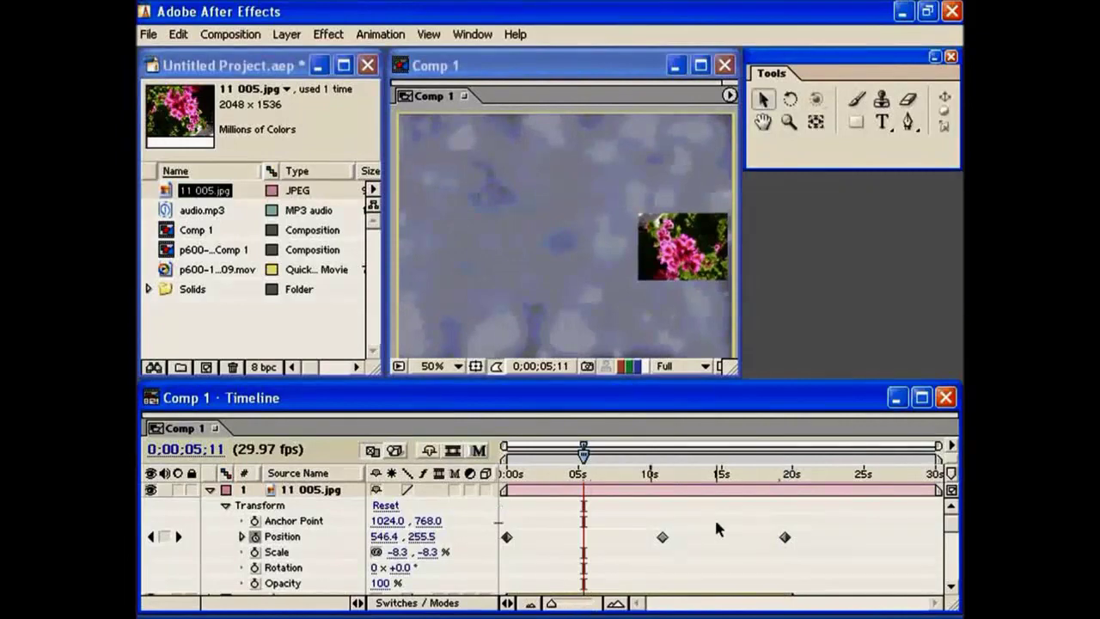
- Apply Easy Ease to the second and third Position keyframes and scrub through the timeline to preview the photo's motion
click(785, 537)
right_click(785, 539)
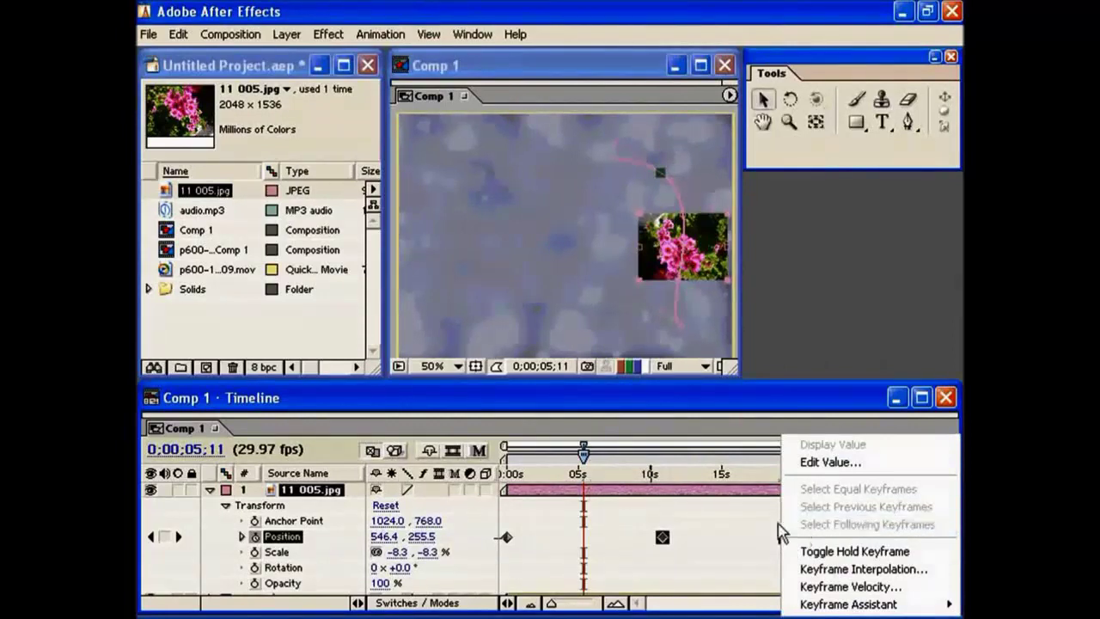
mouse_move(811, 608)
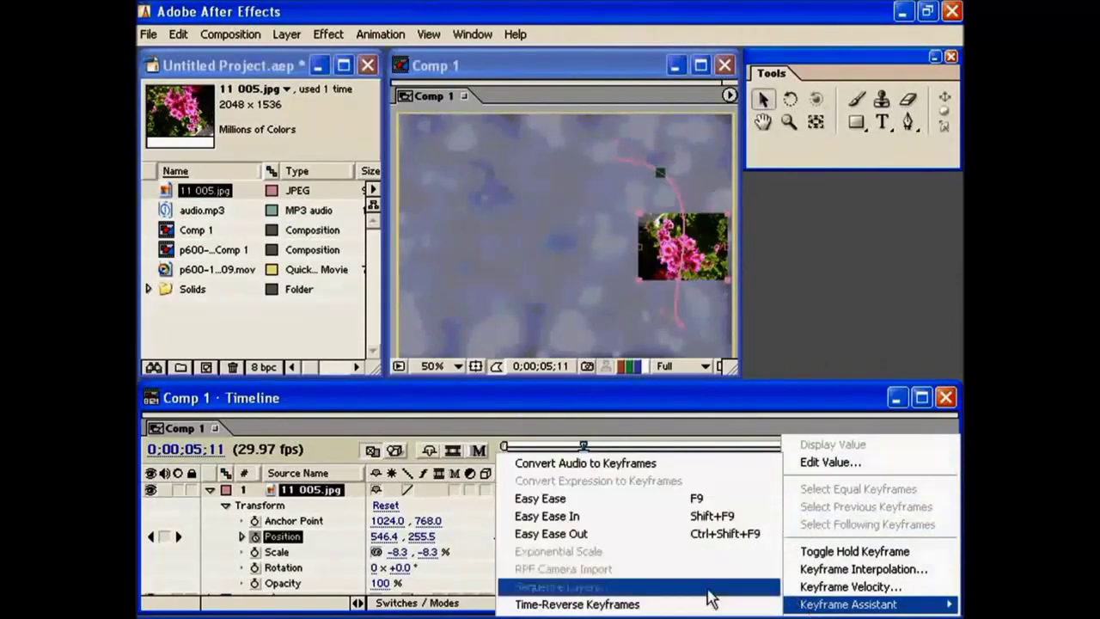
click(591, 500)
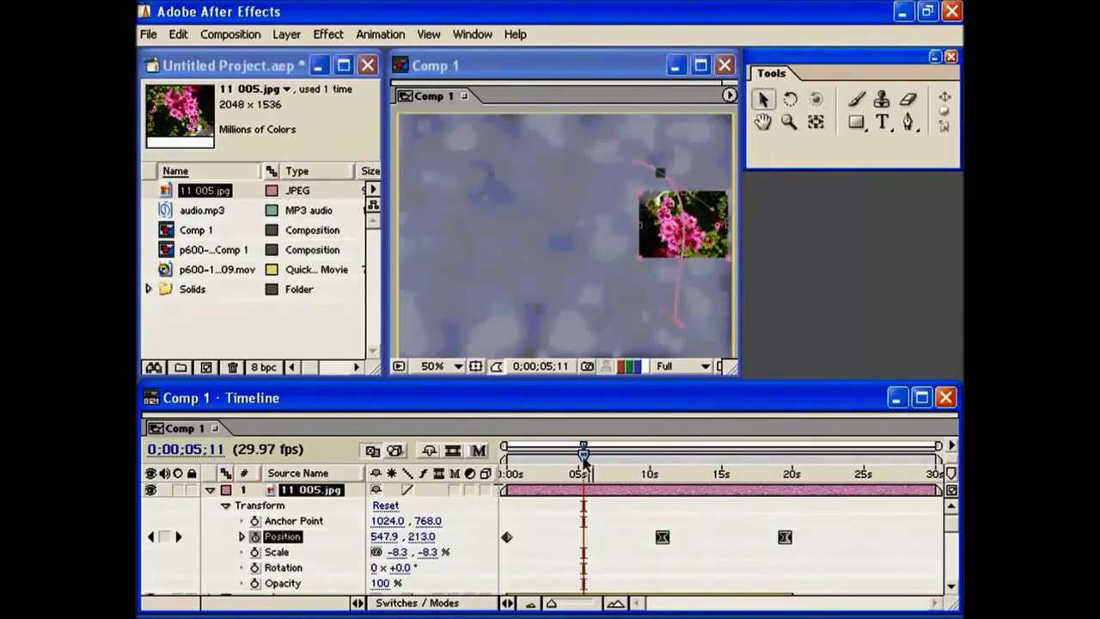
drag(584, 460, 657, 477)
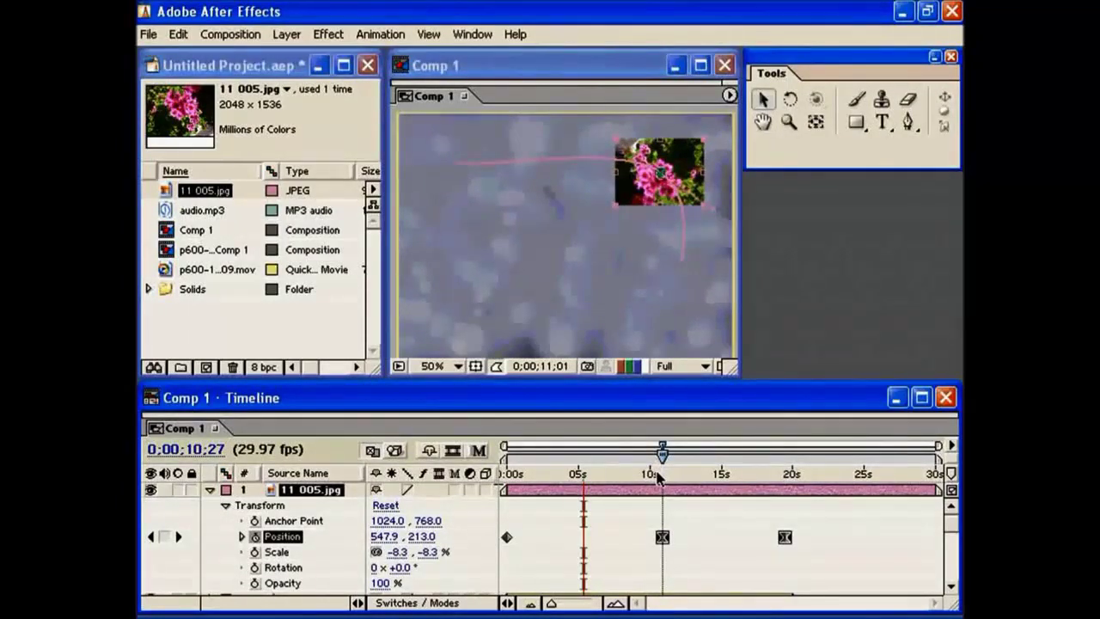
drag(657, 476, 749, 492)
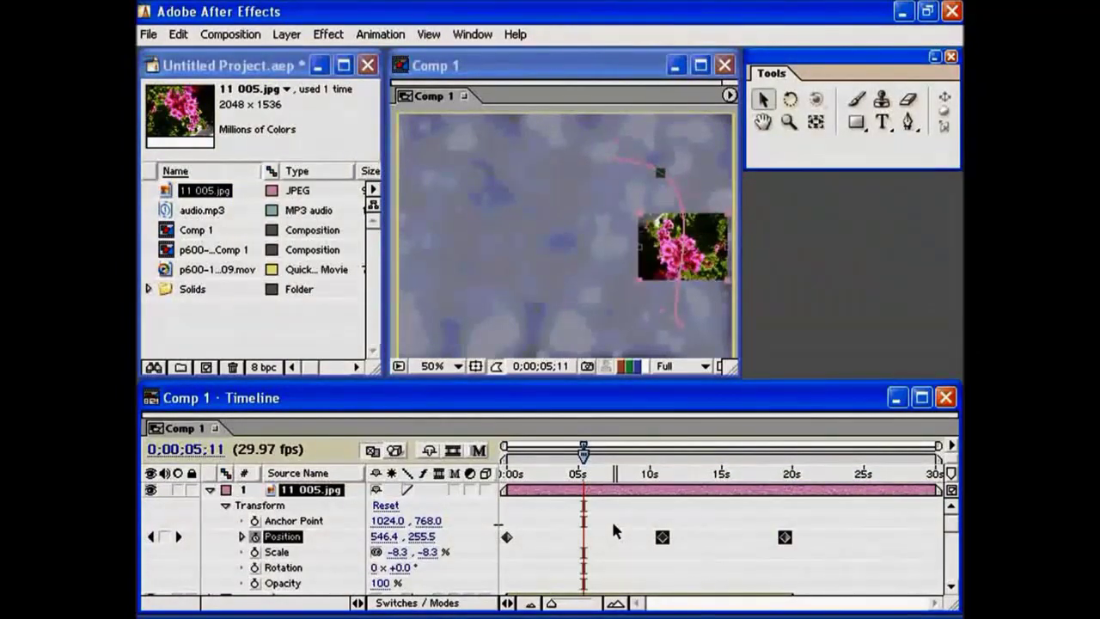
- Apply Easy Ease Out to the second and third Position keyframes of the 11 005.jpg layer
click(690, 522)
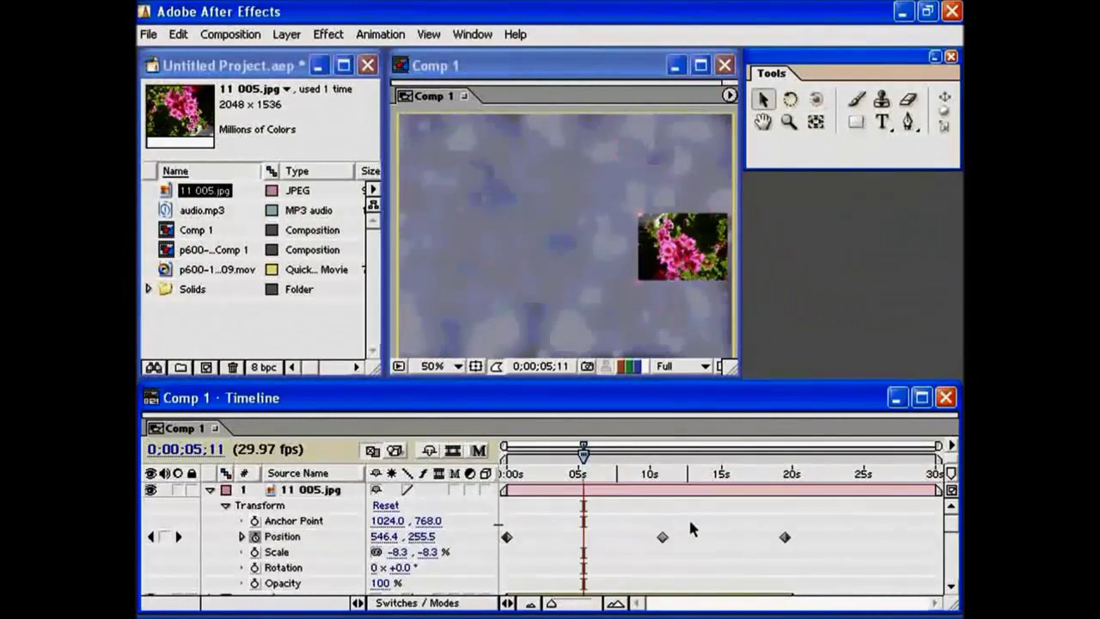
drag(652, 524, 800, 543)
right_click(791, 526)
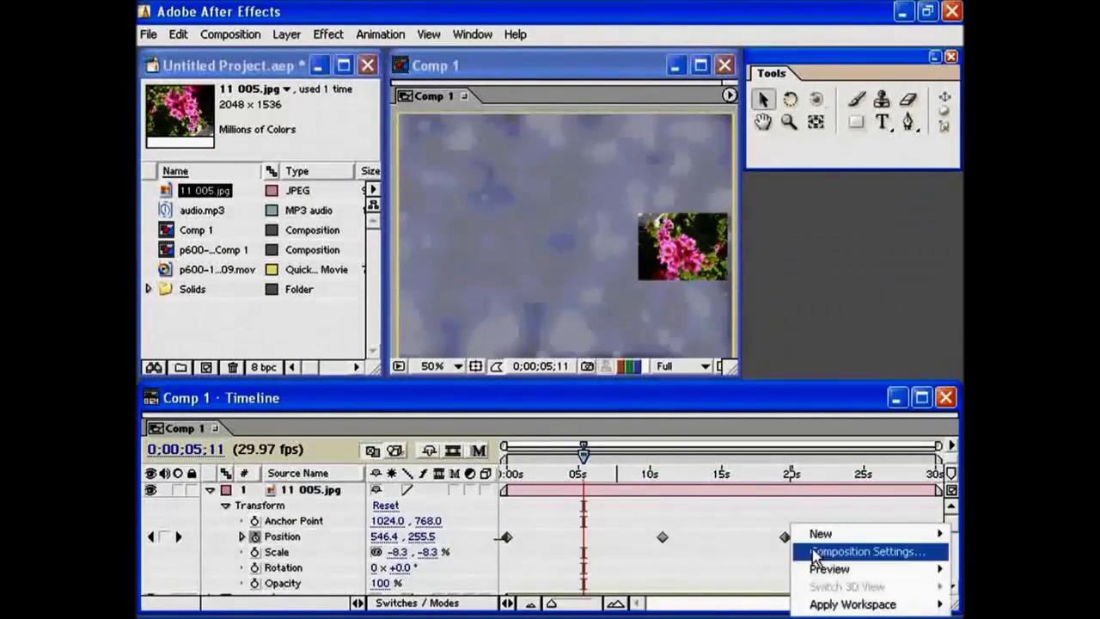
click(635, 516)
drag(800, 565, 799, 563)
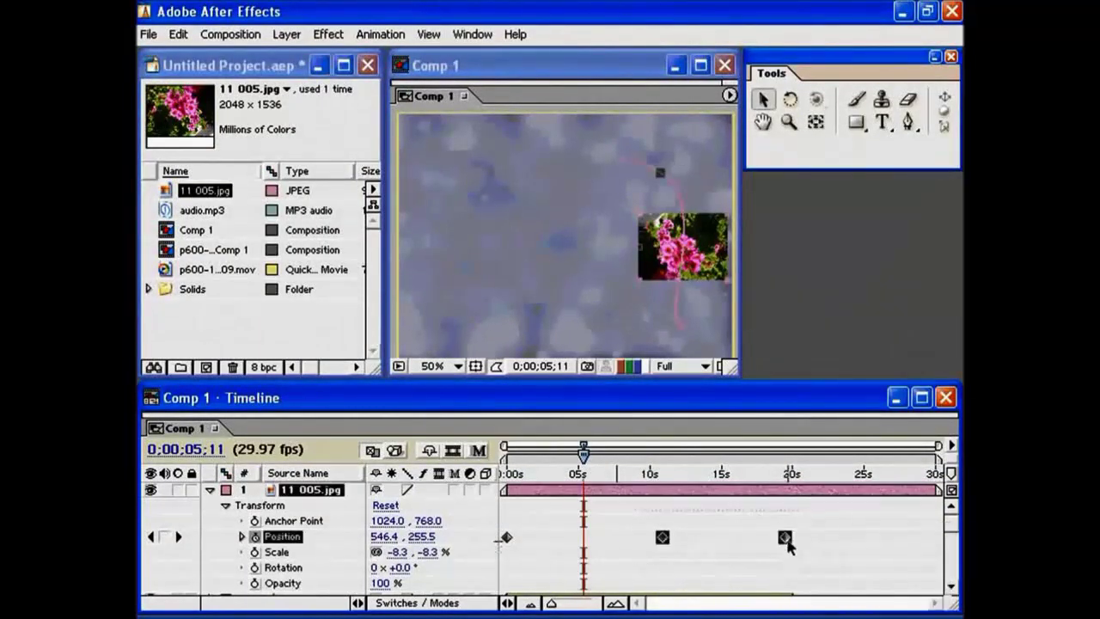
right_click(784, 537)
mouse_move(818, 604)
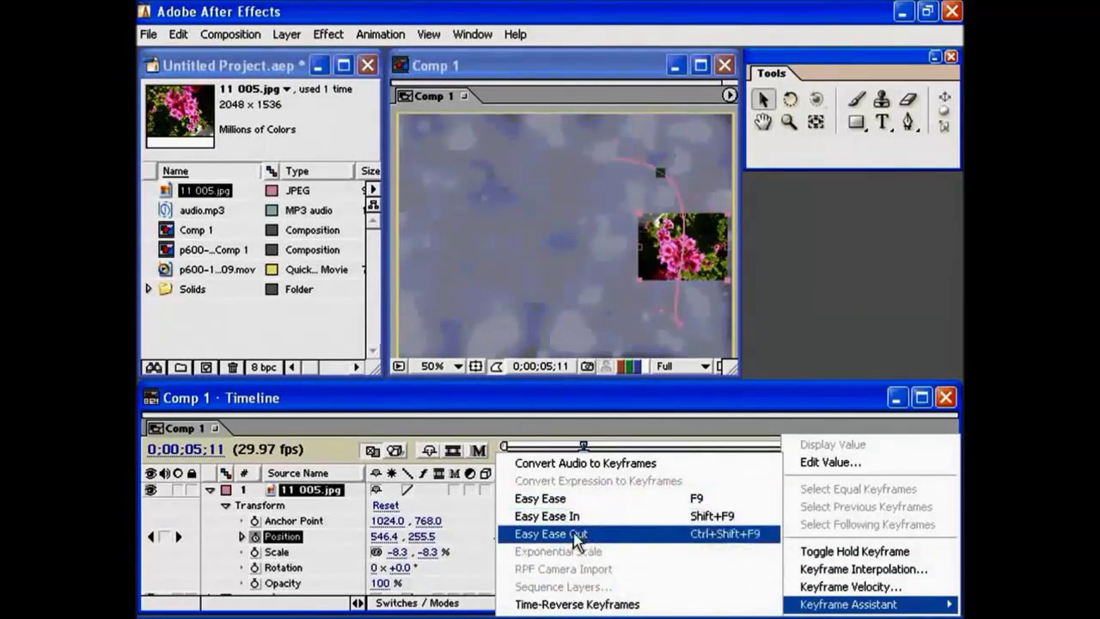
click(547, 533)
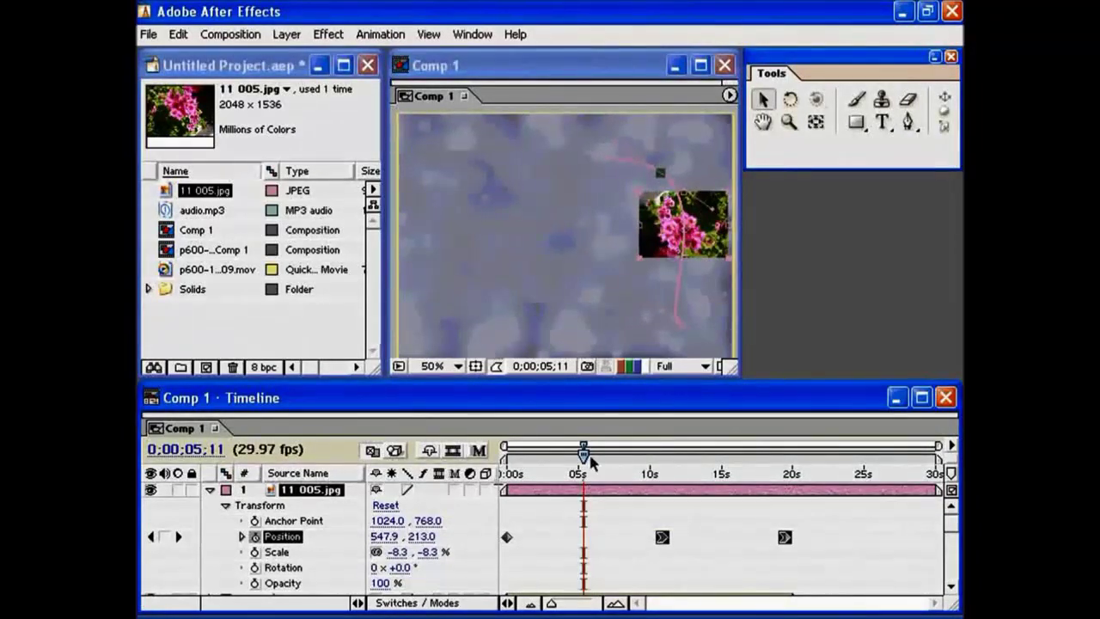
- Compare the photo's motion with and without Easy Ease Out by scrubbing the timeline and undoing the easing
drag(583, 457, 748, 463)
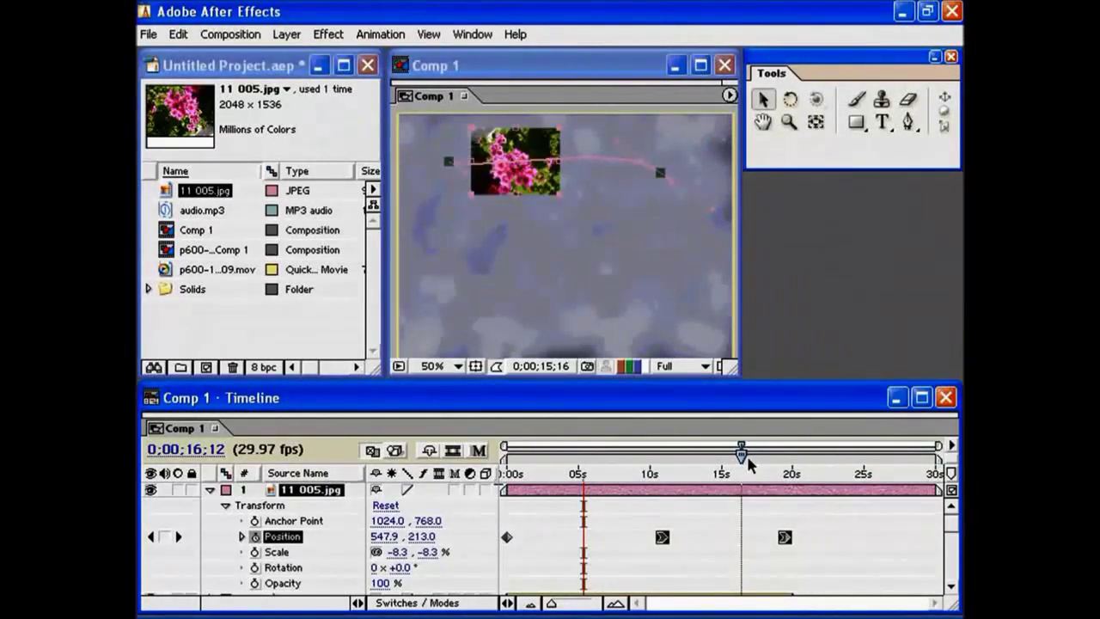
drag(747, 463, 583, 486)
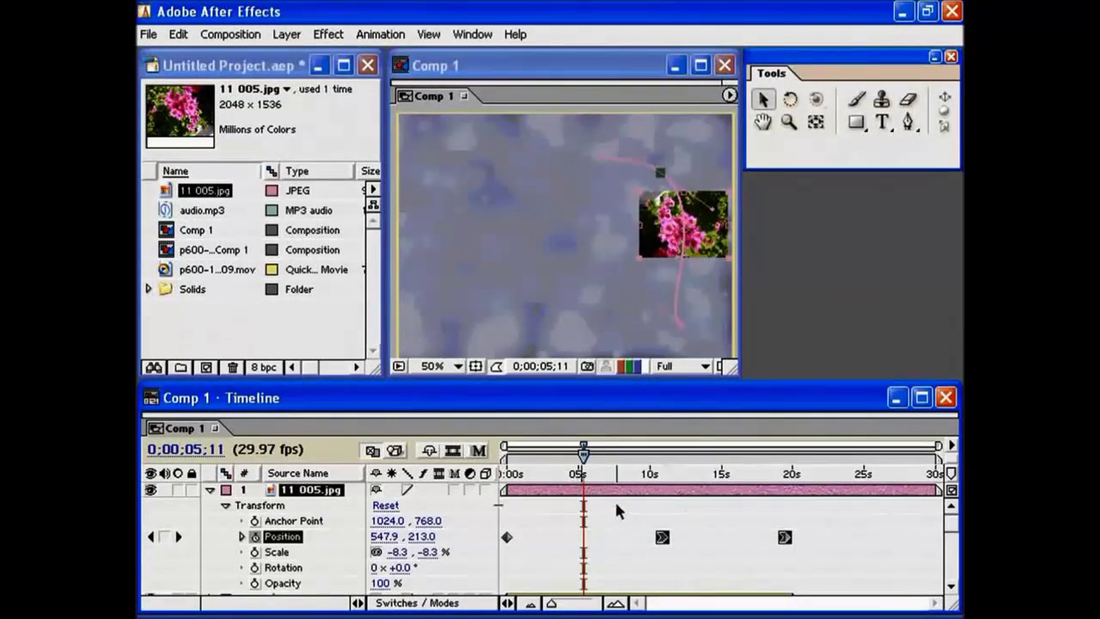
drag(522, 498, 548, 501)
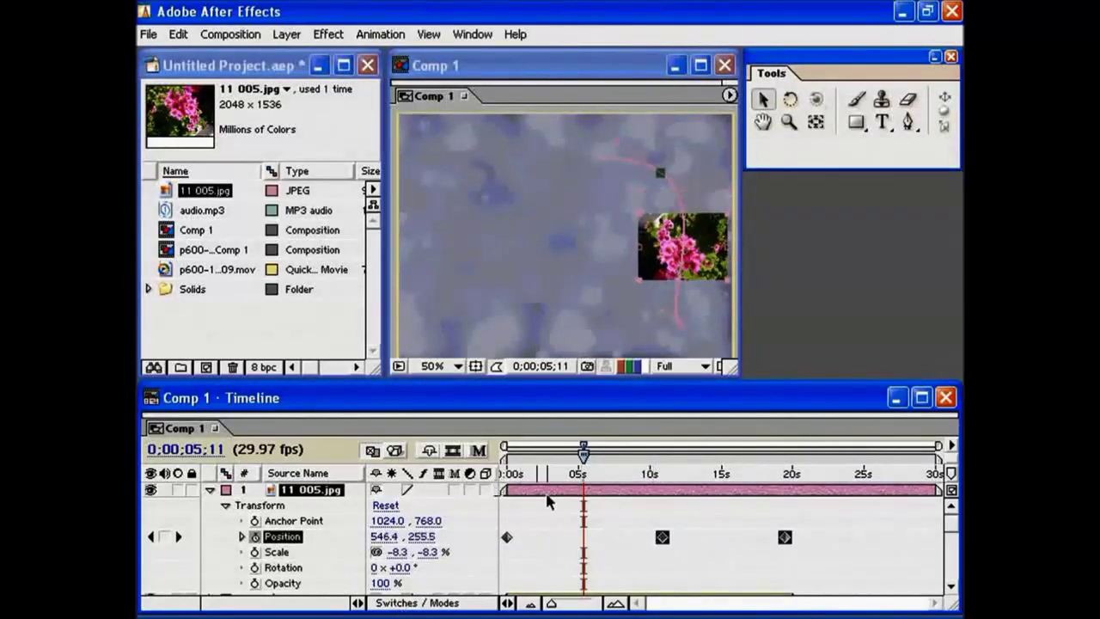
drag(582, 463, 768, 464)
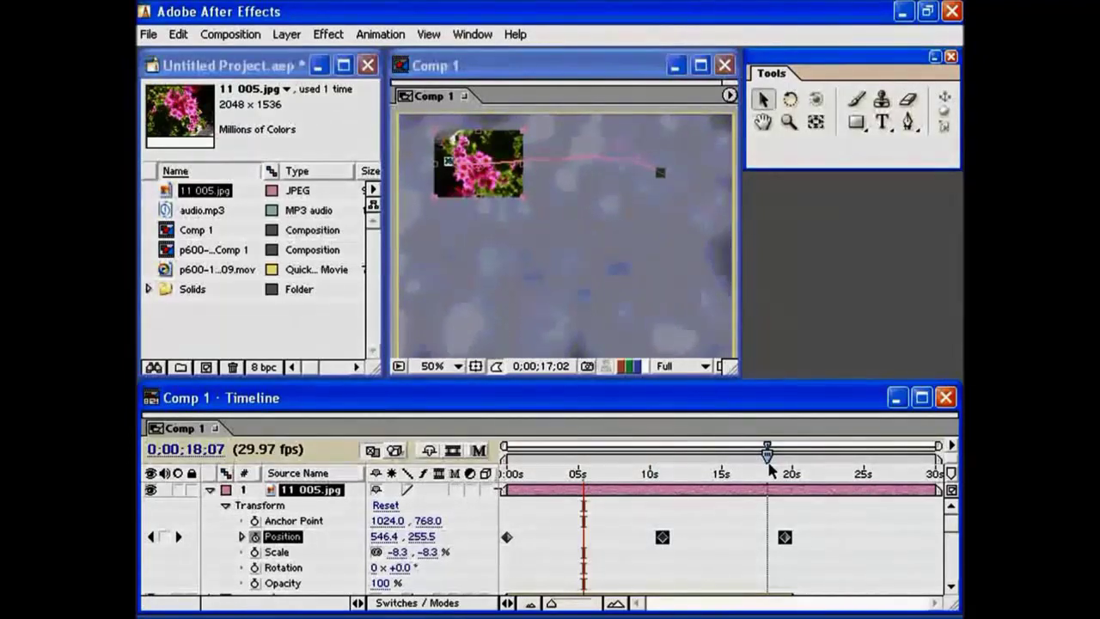
drag(768, 468, 741, 475)
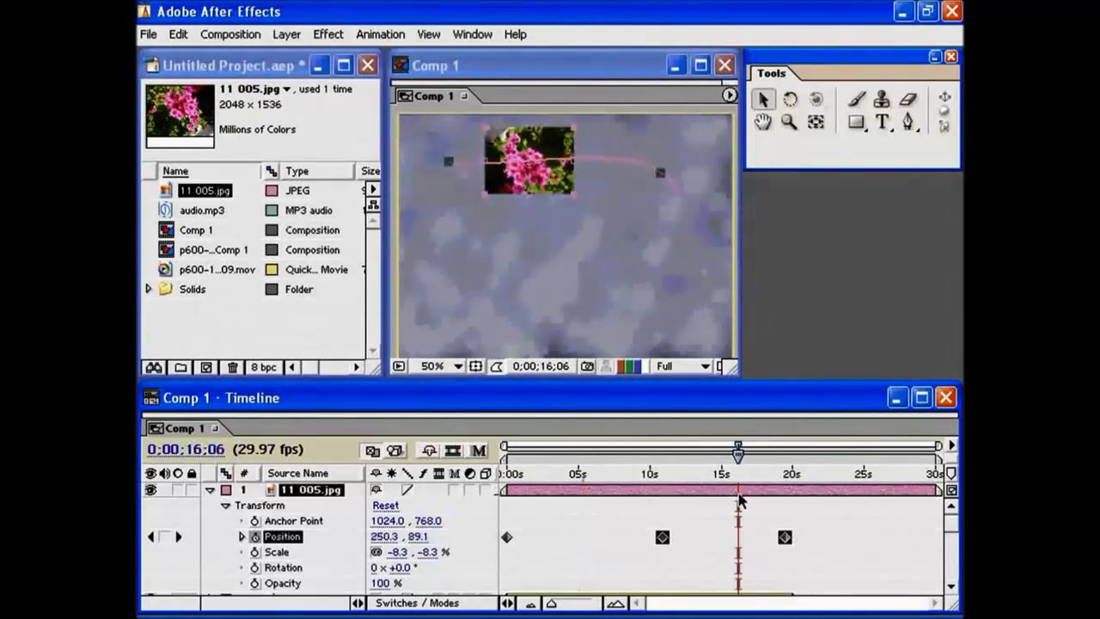
- Collapse the 11 005.jpg layer's properties and move the current time to 0;00;10;07
click(211, 490)
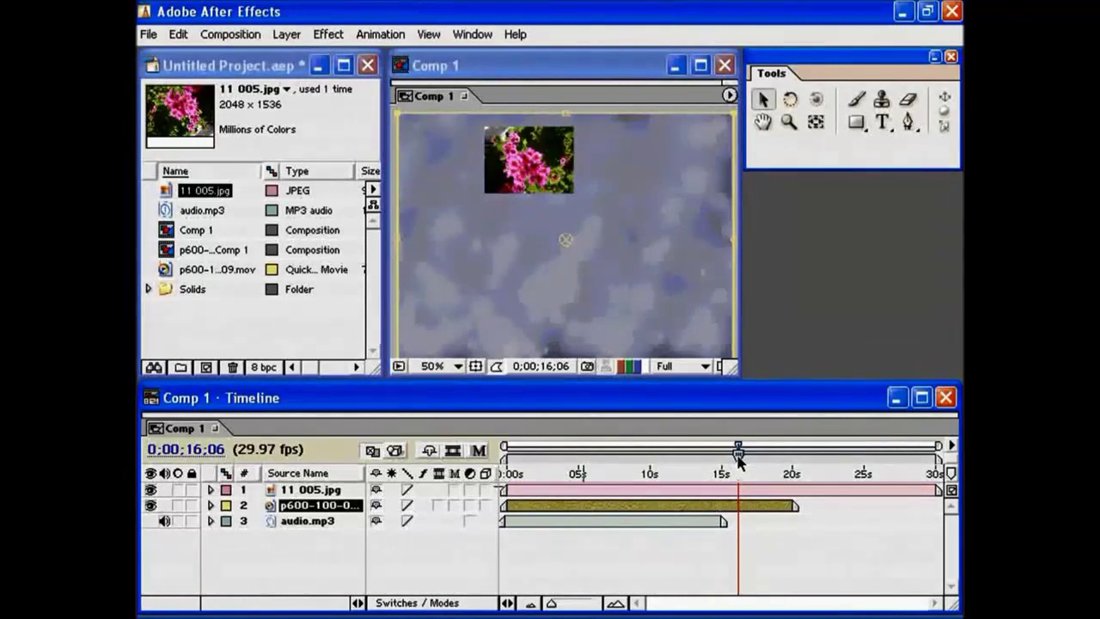
drag(737, 462, 605, 483)
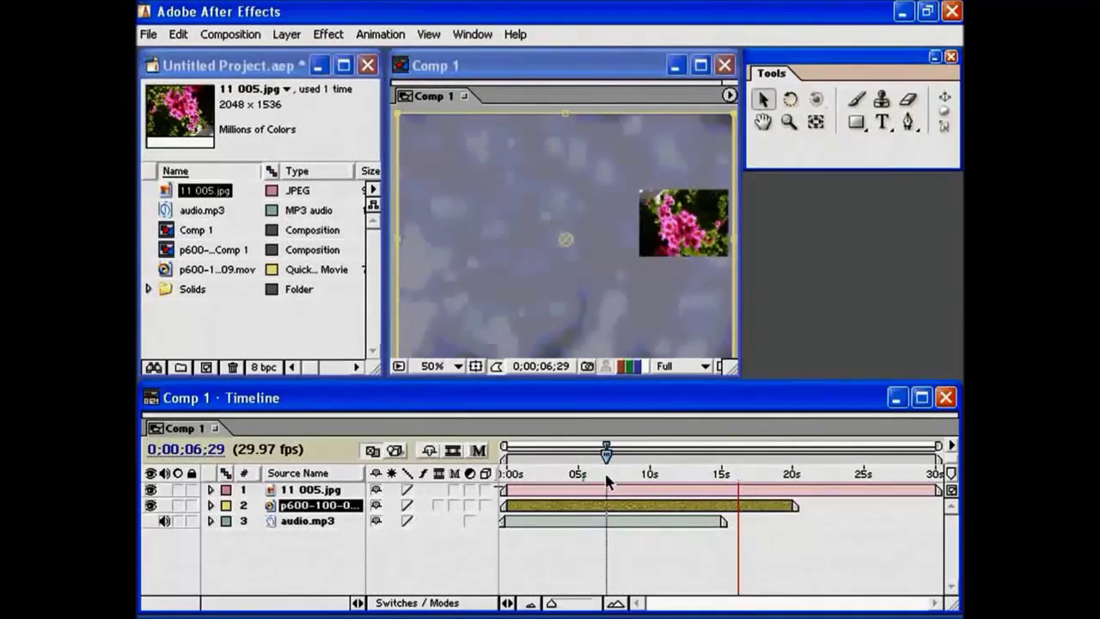
drag(606, 483, 653, 483)
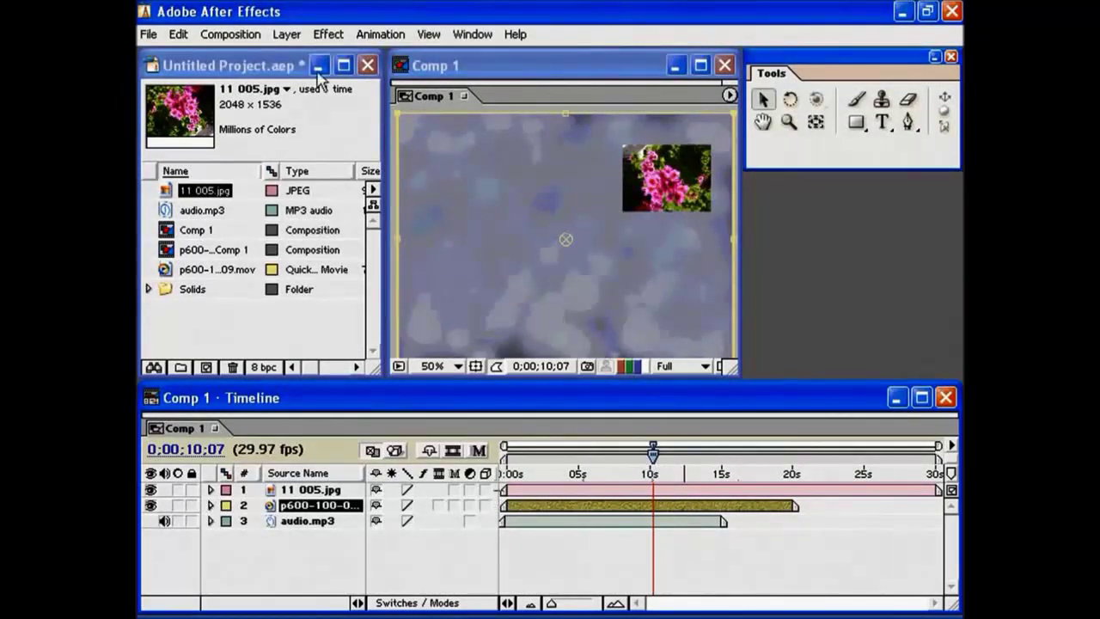
- Time-stretch the p600-100-009 movie layer to 75%, holding the layer in-point, and preview the faster playback around 10 seconds
click(288, 35)
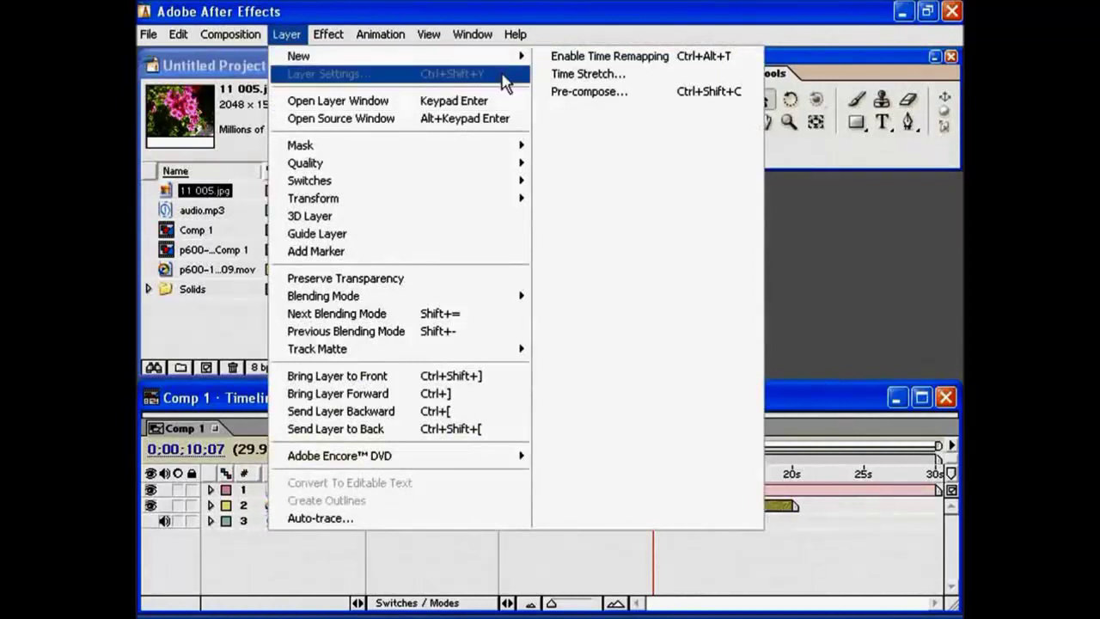
click(591, 74)
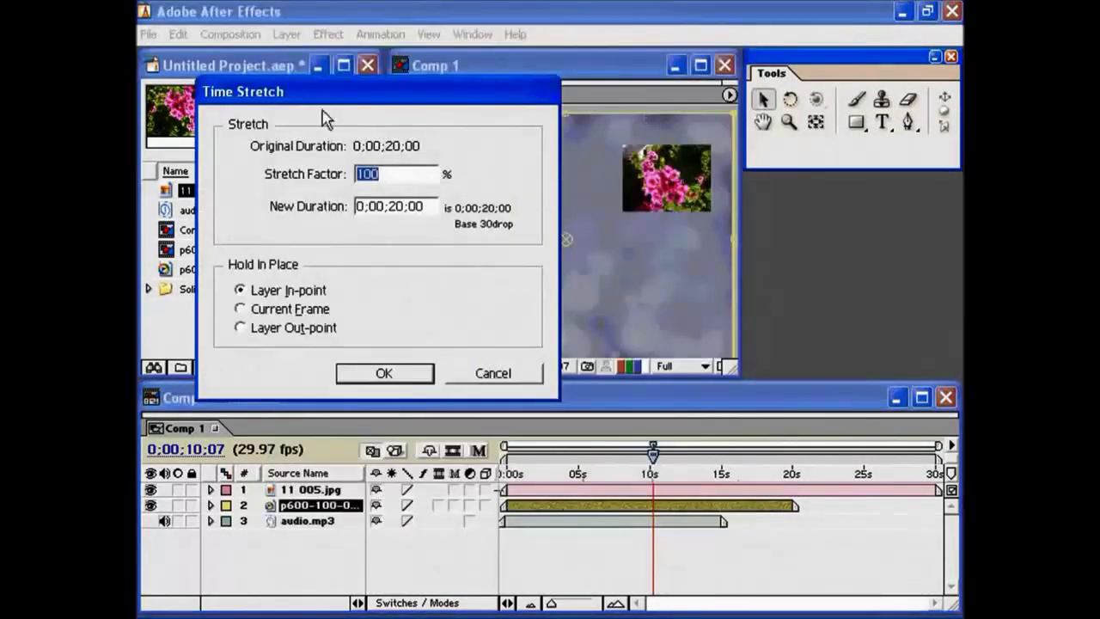
drag(336, 94, 314, 124)
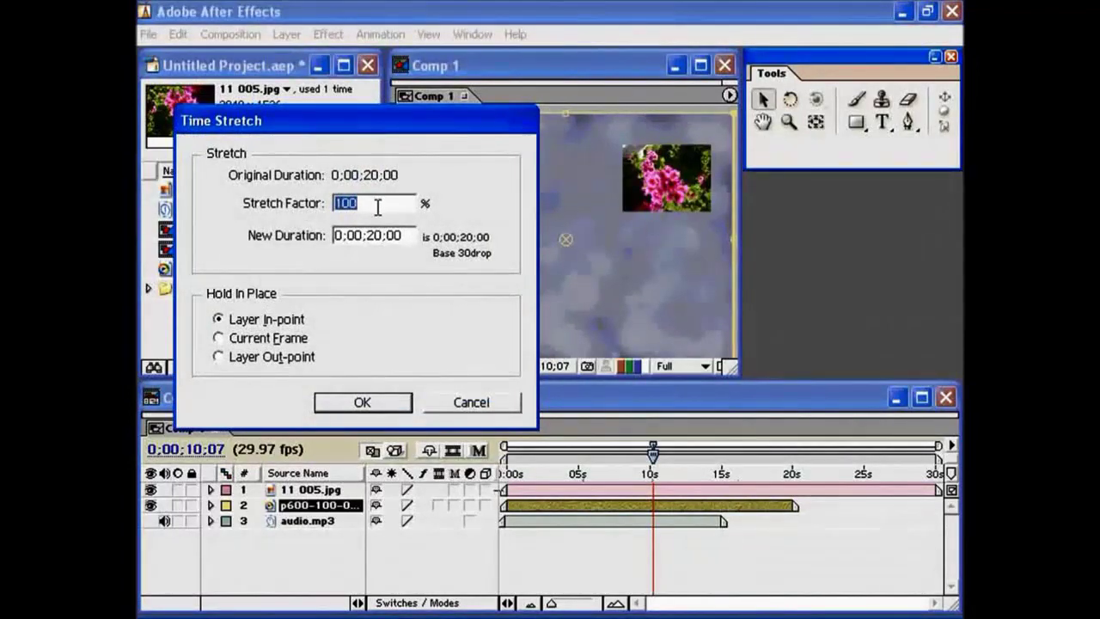
mouse_move(398, 133)
mouse_down()
mouse_move(355, 164)
mouse_move(380, 148)
mouse_move(382, 125)
mouse_up()
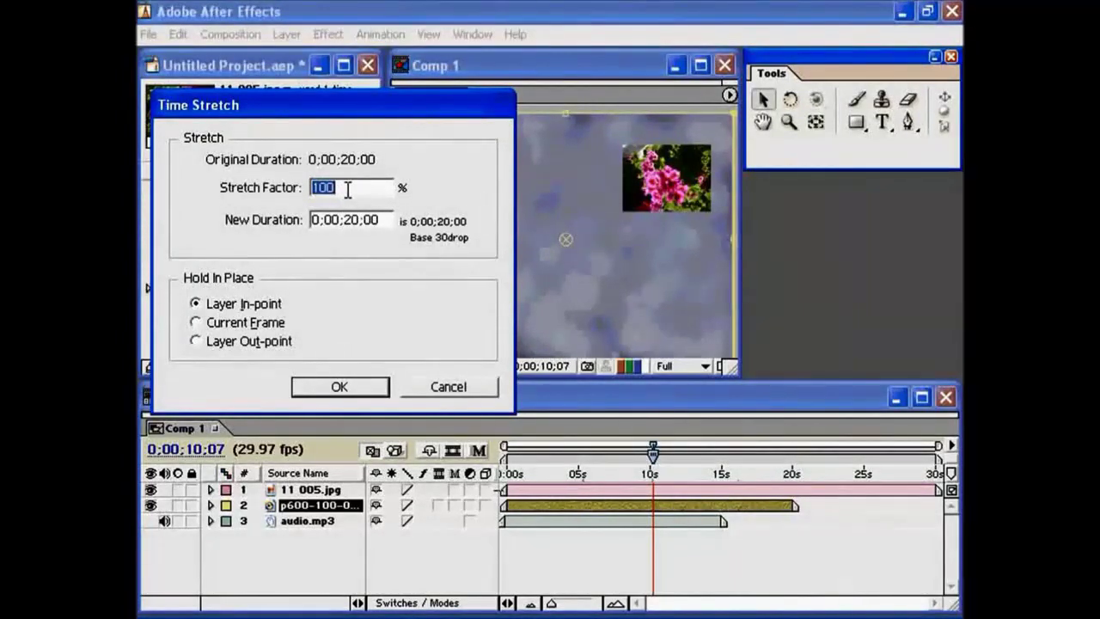
text(75)
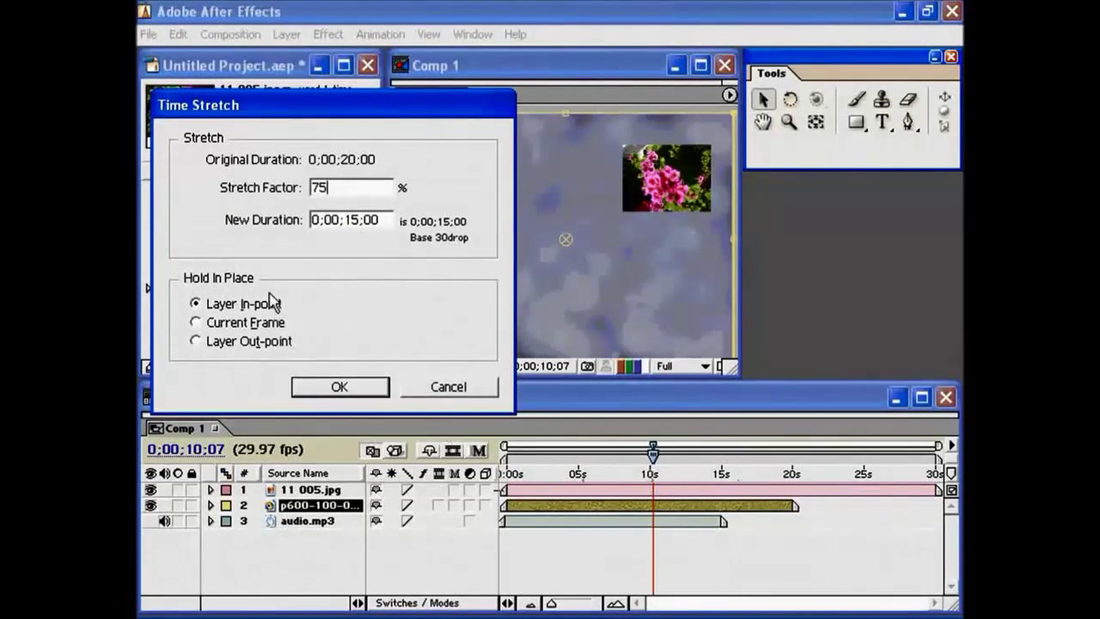
click(309, 387)
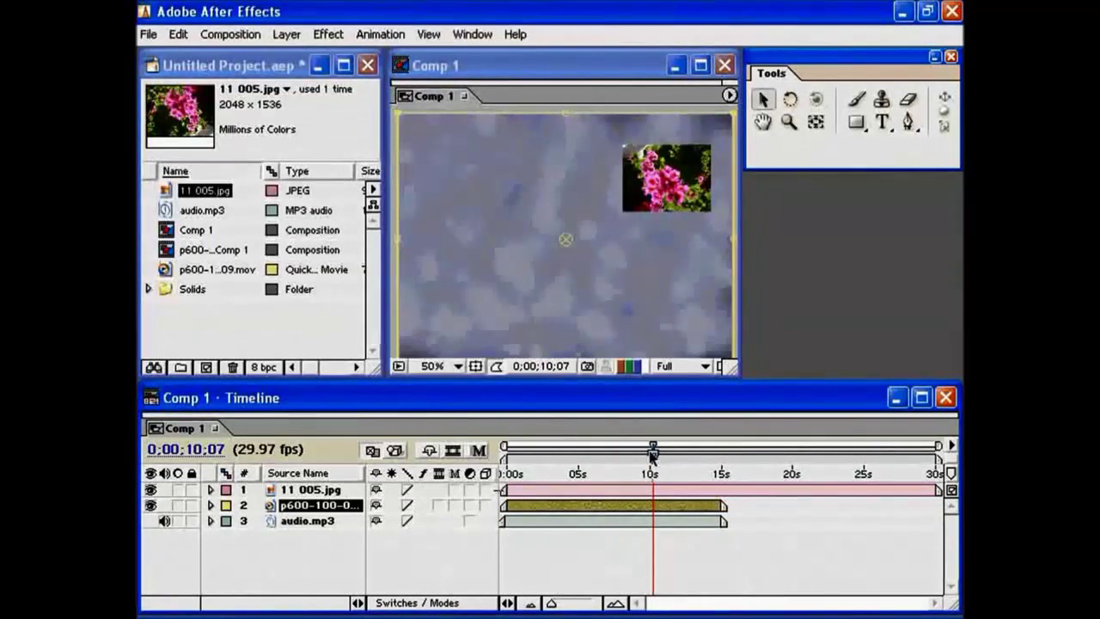
mouse_move(653, 471)
mouse_down()
mouse_move(544, 471)
mouse_move(651, 470)
mouse_up()
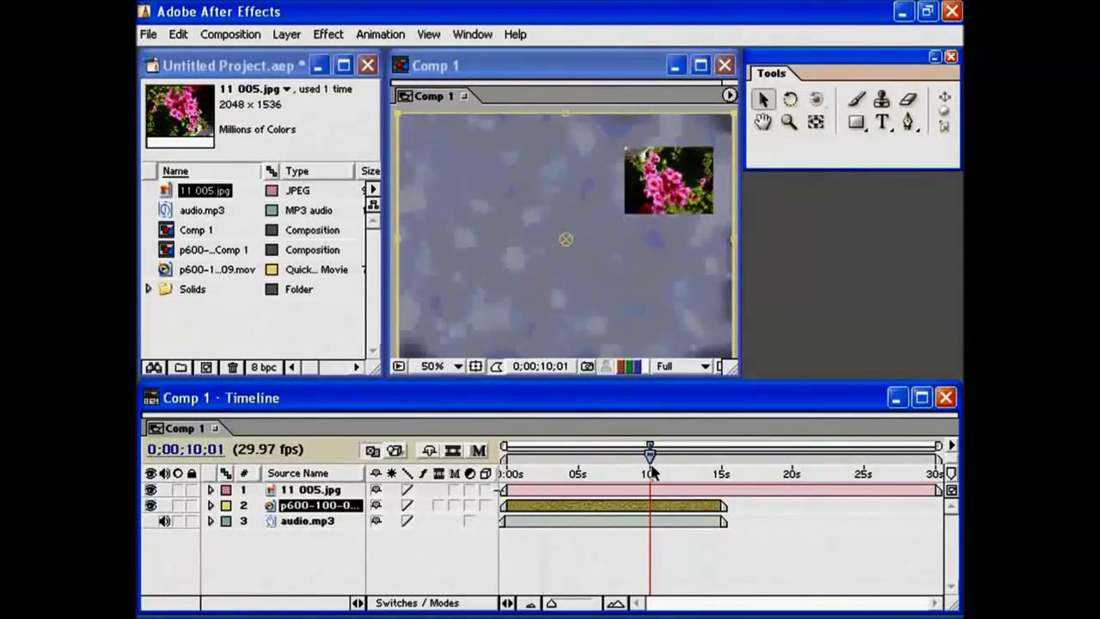
drag(651, 471, 653, 471)
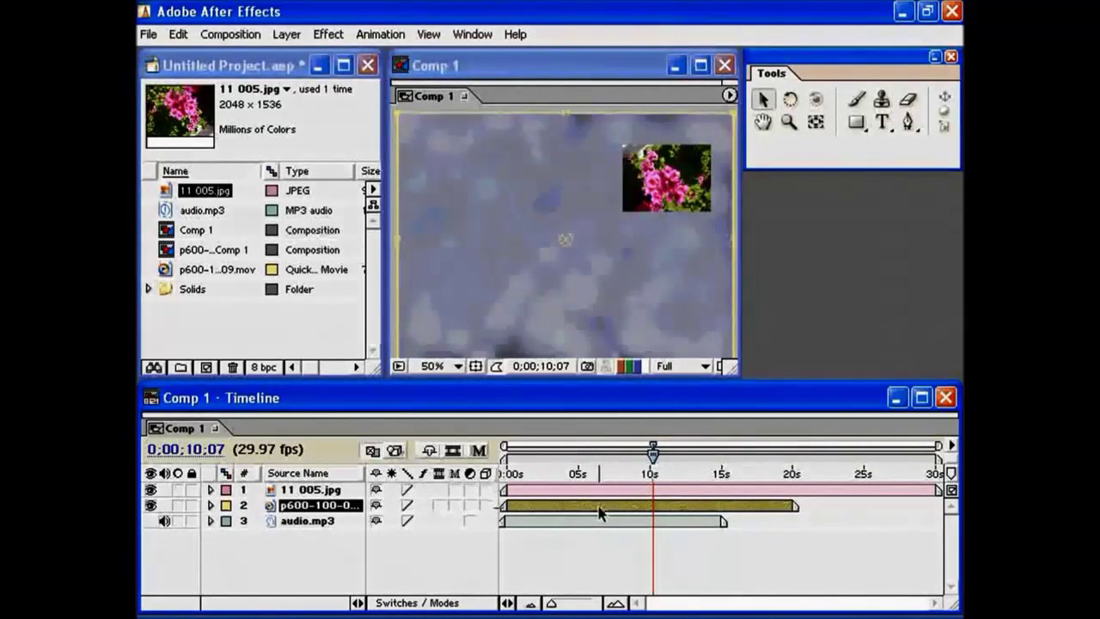
- Time-stretch the movie layer to 200% and scrub through the timeline to preview the slowed playback
click(286, 35)
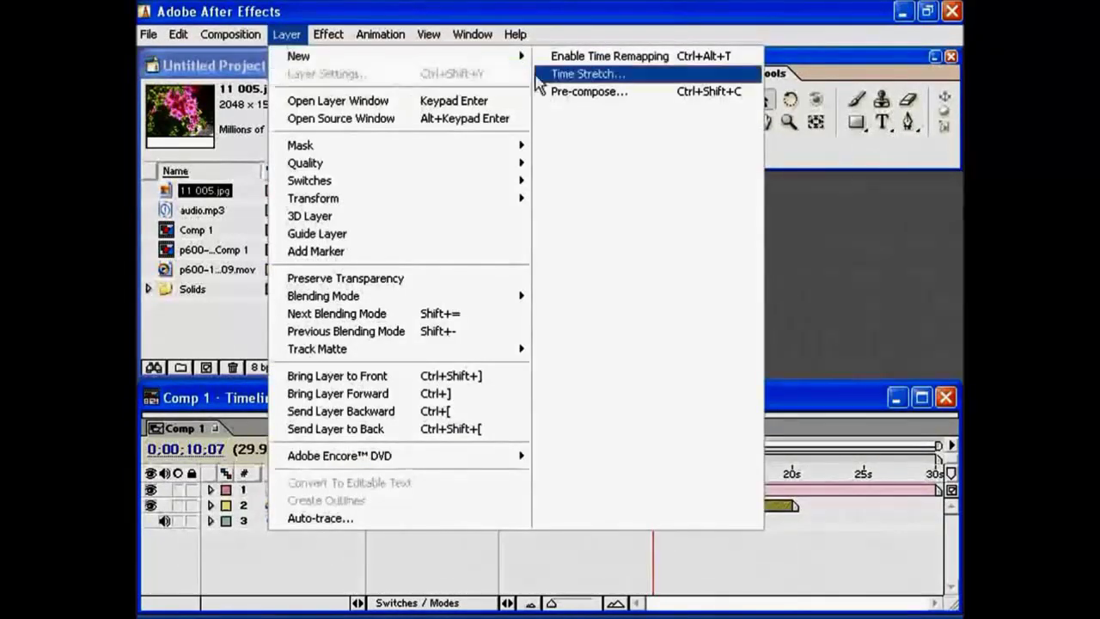
click(602, 74)
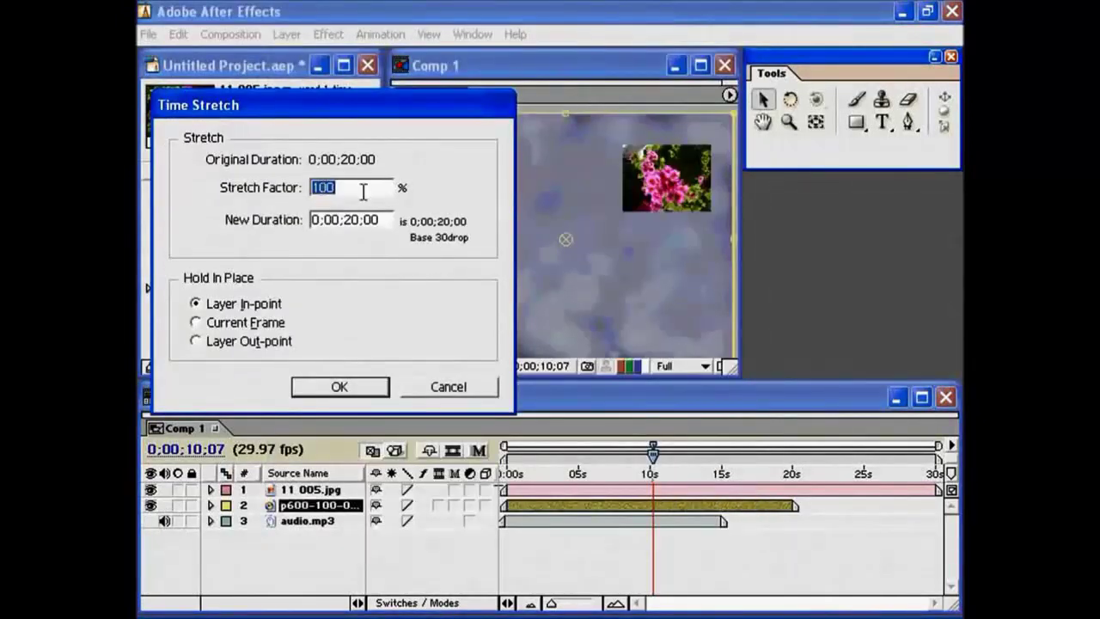
text(200)
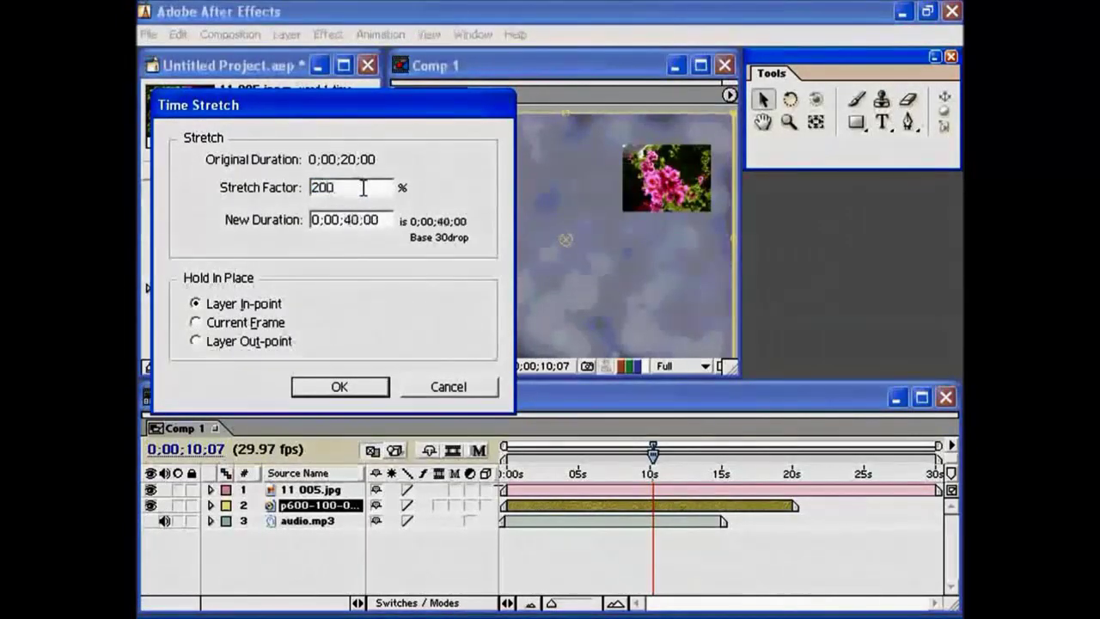
key(Return)
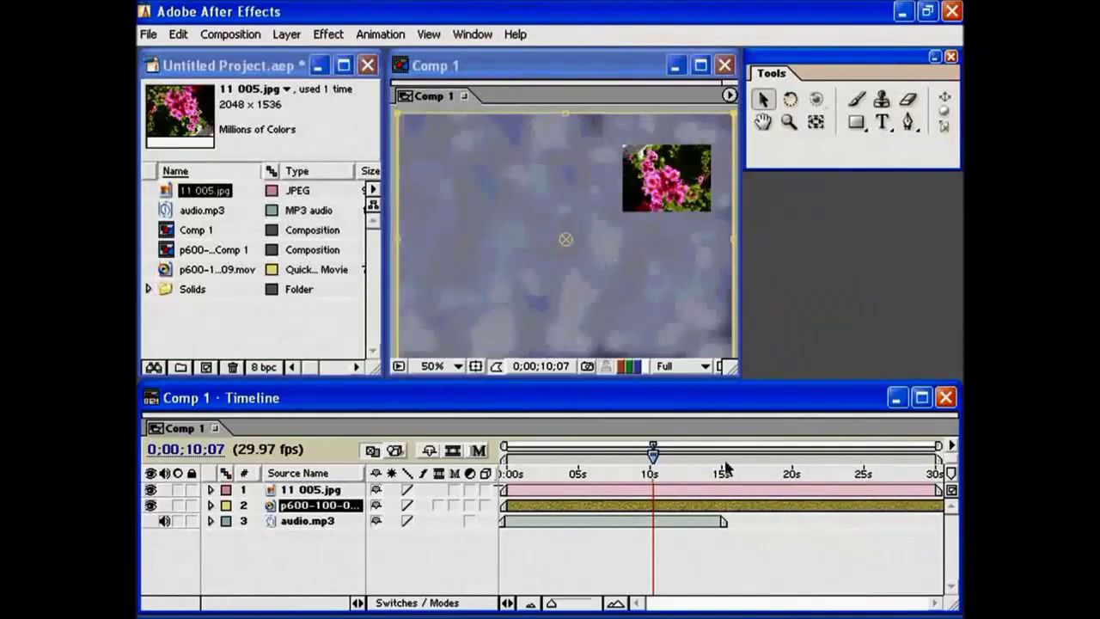
click(630, 468)
drag(581, 471, 843, 466)
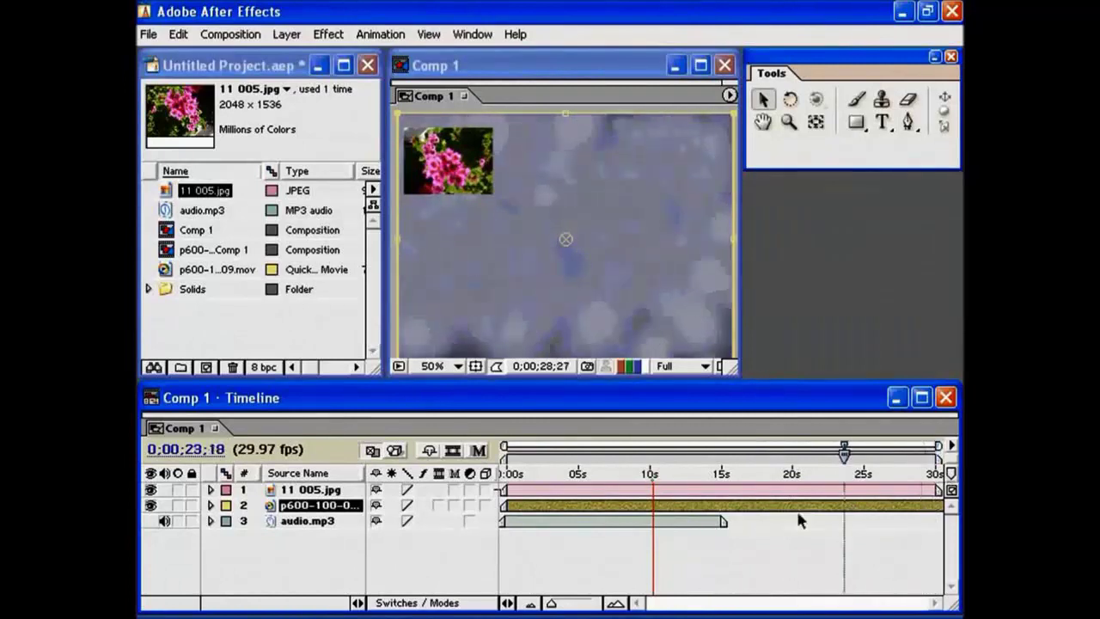
drag(799, 520, 649, 525)
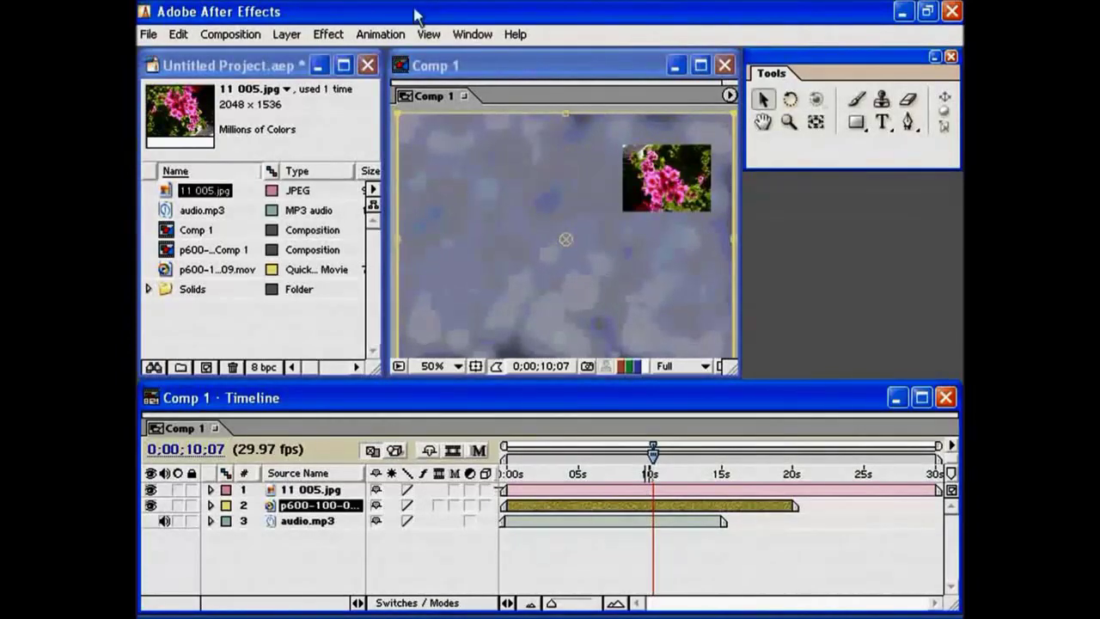
- Reverse the movie layer with a stretch factor of -100% and slide it along the timeline so it starts at 0 seconds
click(286, 35)
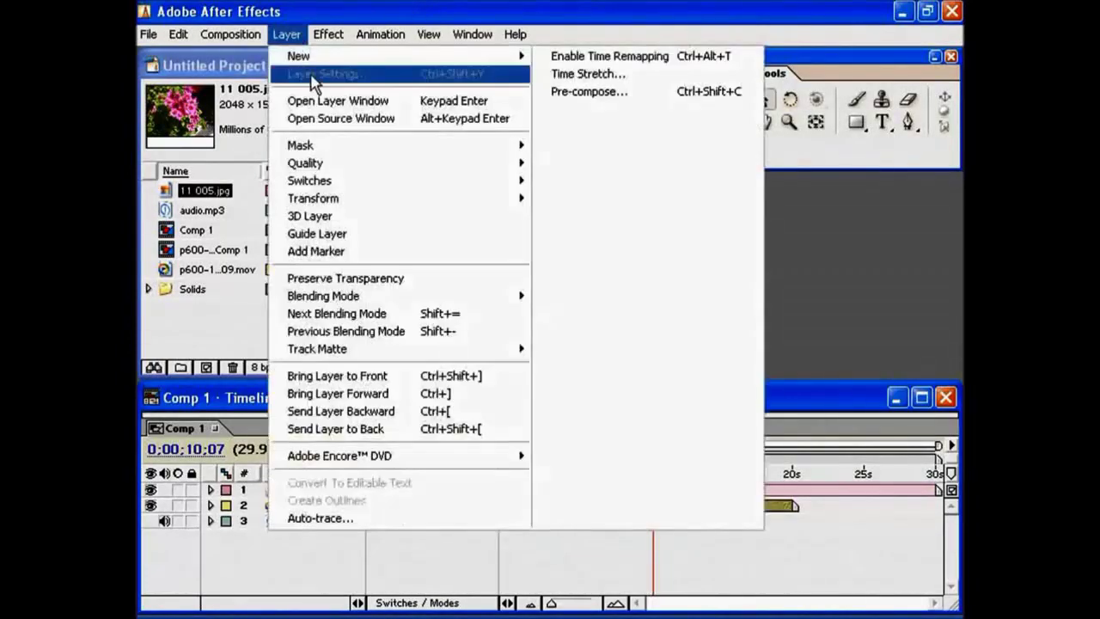
click(569, 73)
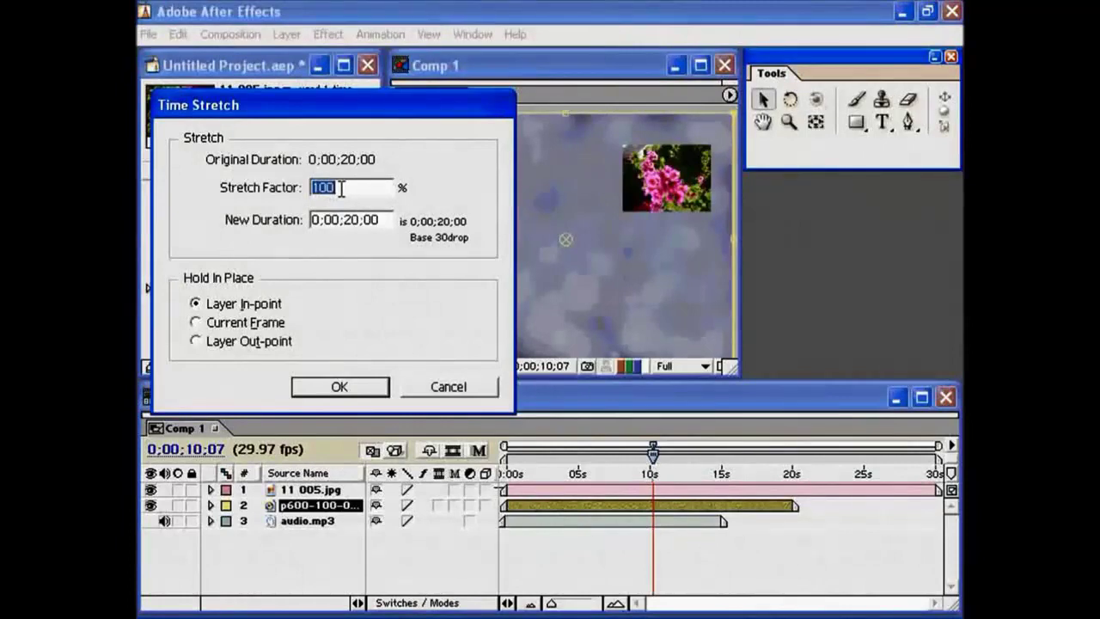
text(-10)
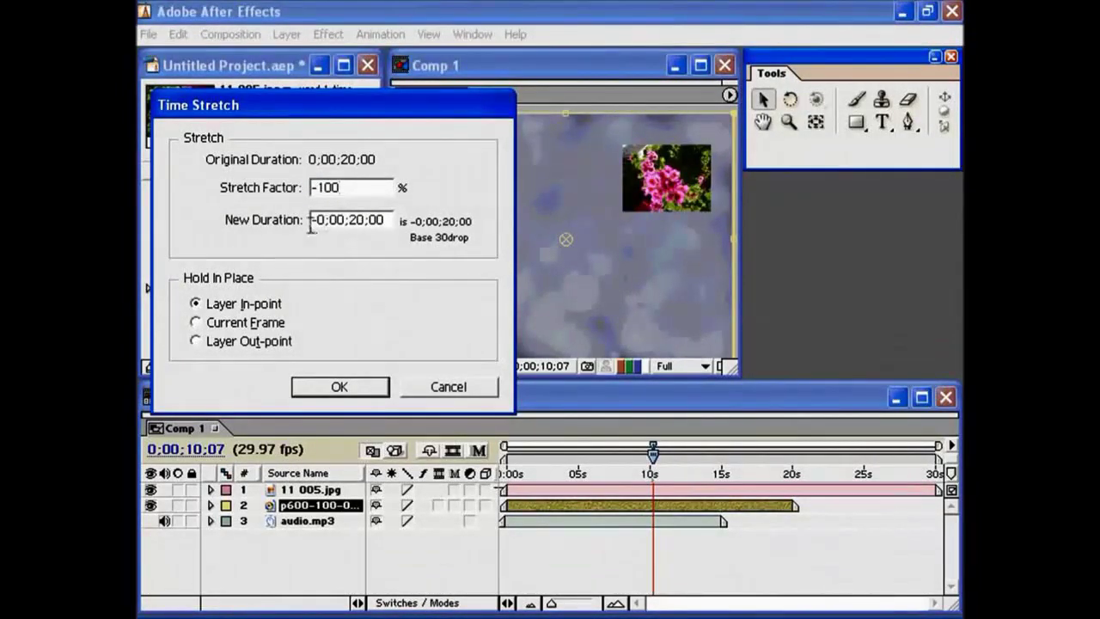
click(358, 385)
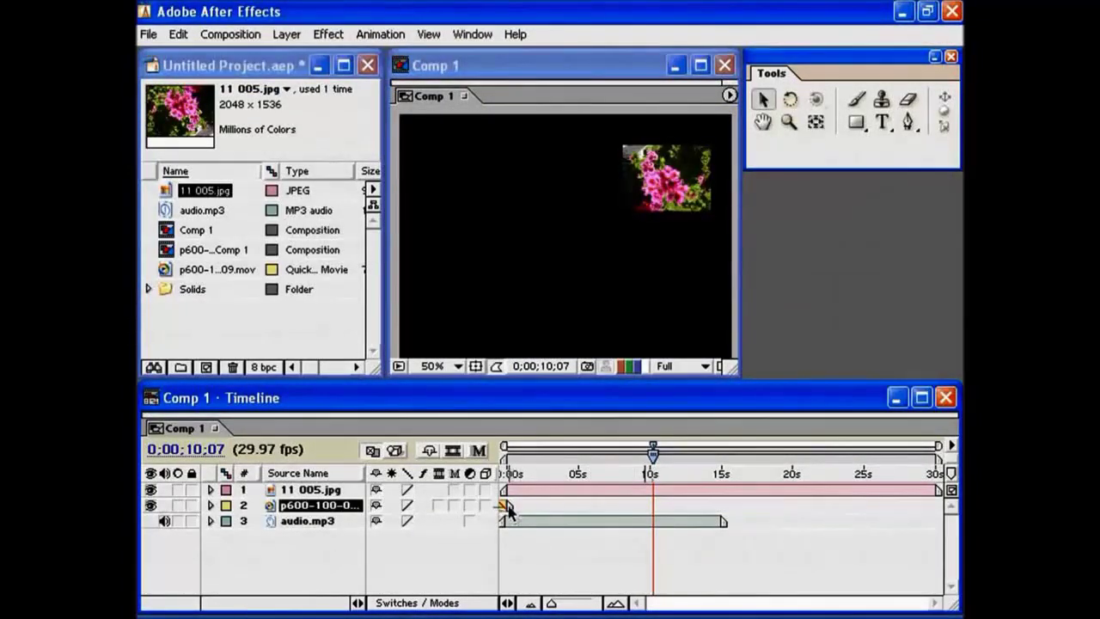
drag(505, 507, 734, 509)
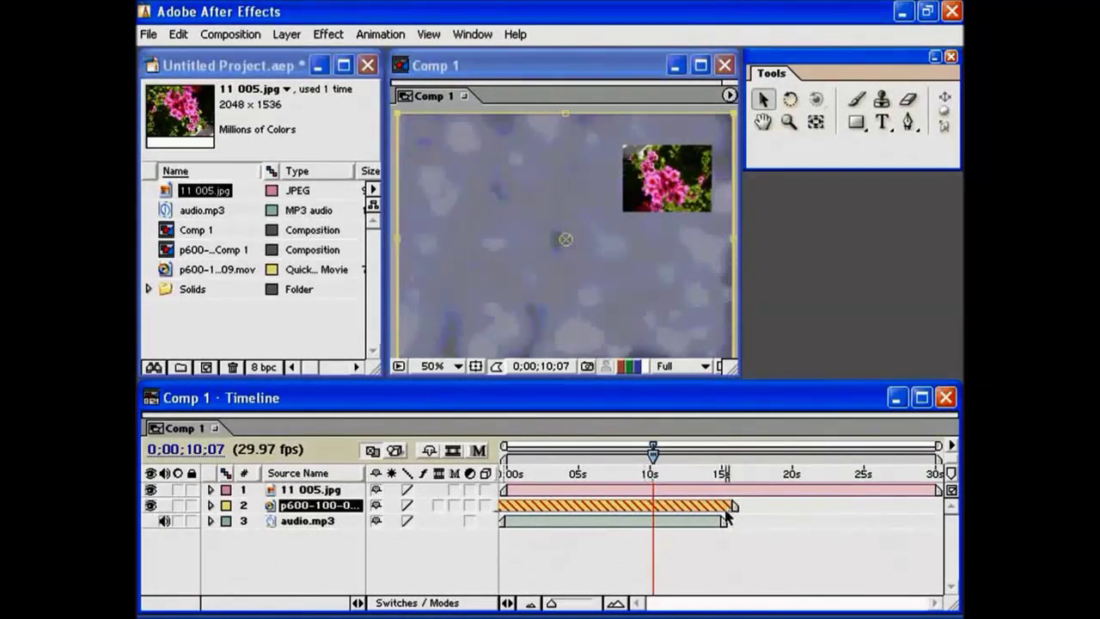
drag(589, 508, 607, 509)
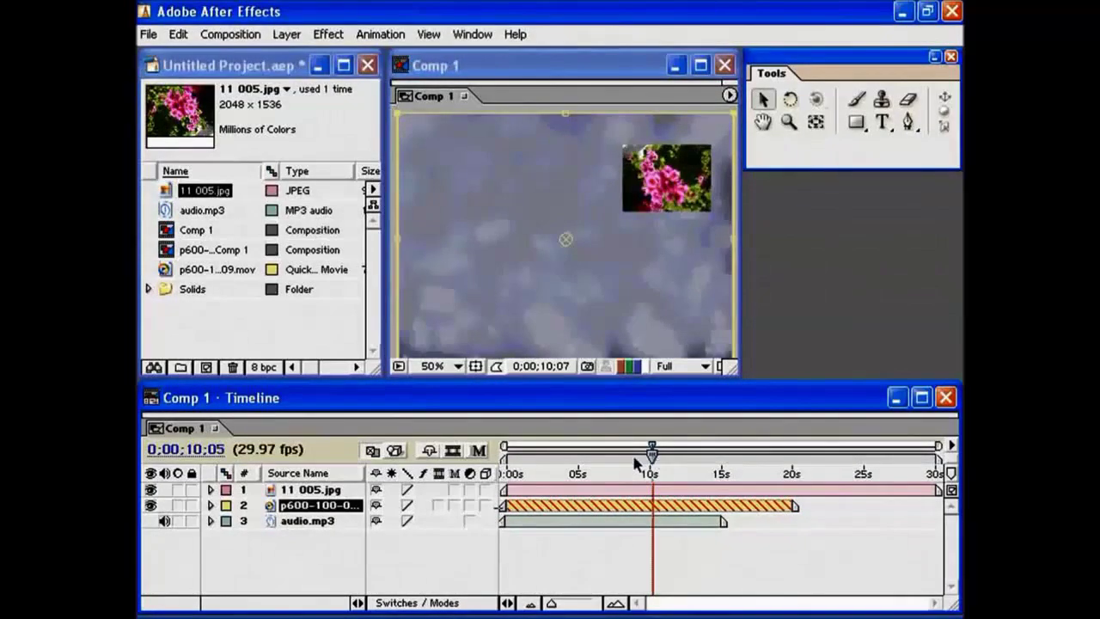
- Scrub from the start of the composition to 0;00;15;27 to preview the reversed movie layer
drag(653, 459, 506, 455)
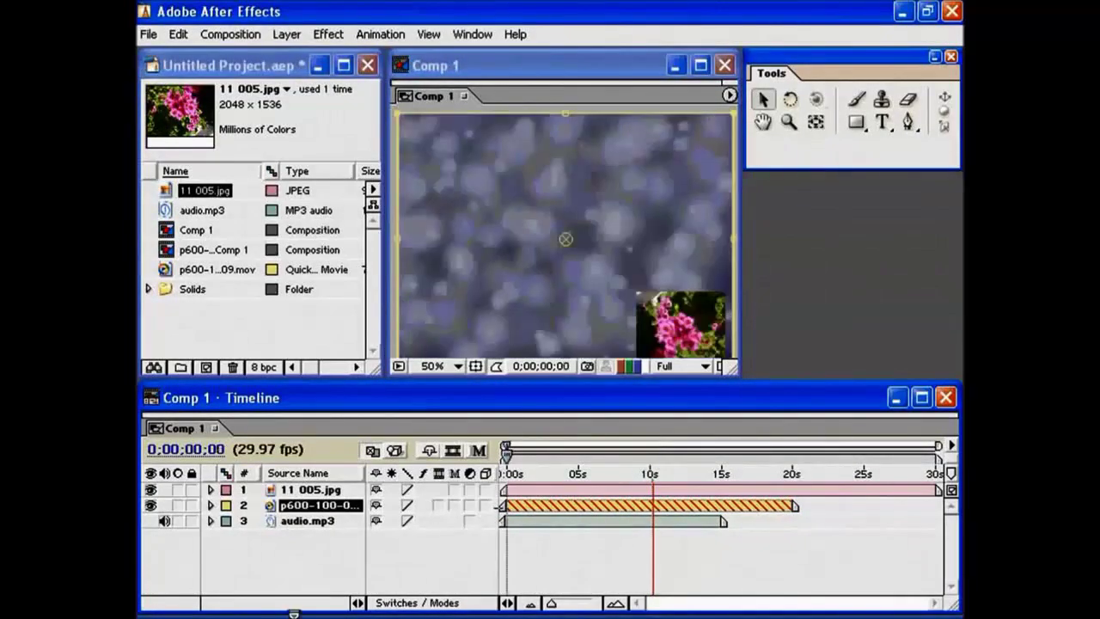
click(508, 455)
drag(508, 456, 591, 458)
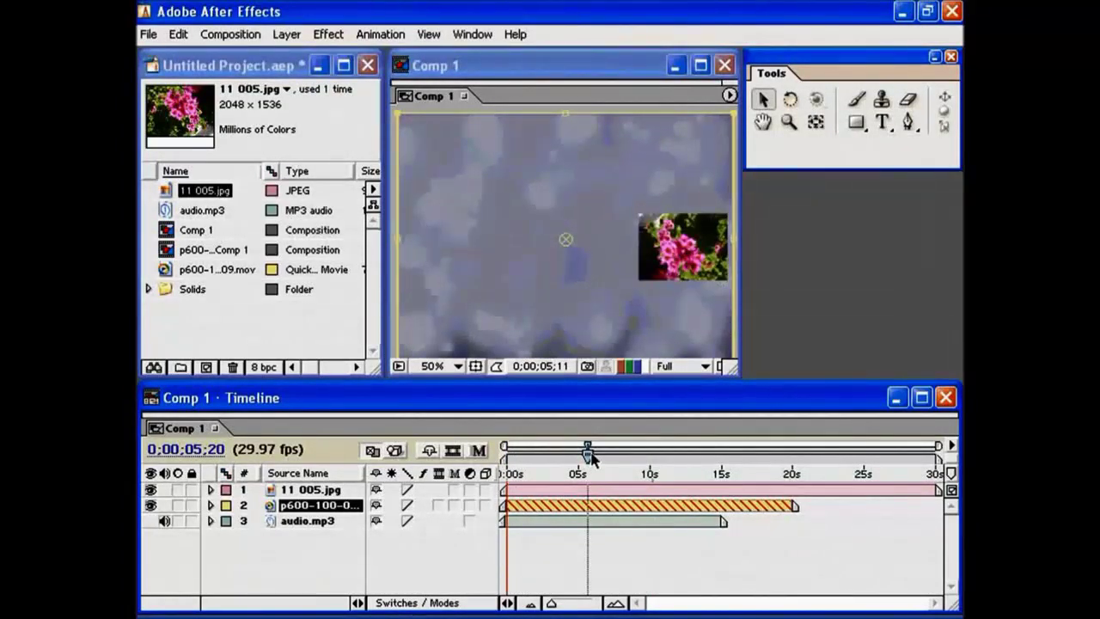
drag(591, 458, 732, 457)
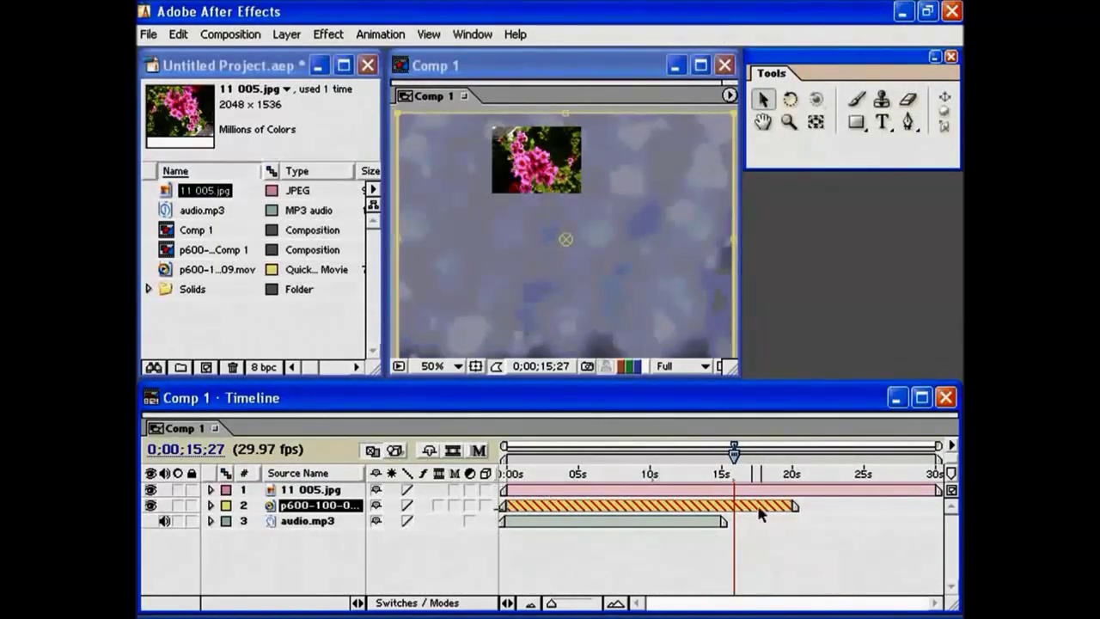
- Review the Time Stretch settings of the audio.mp3 layer and keep them as they are
click(568, 520)
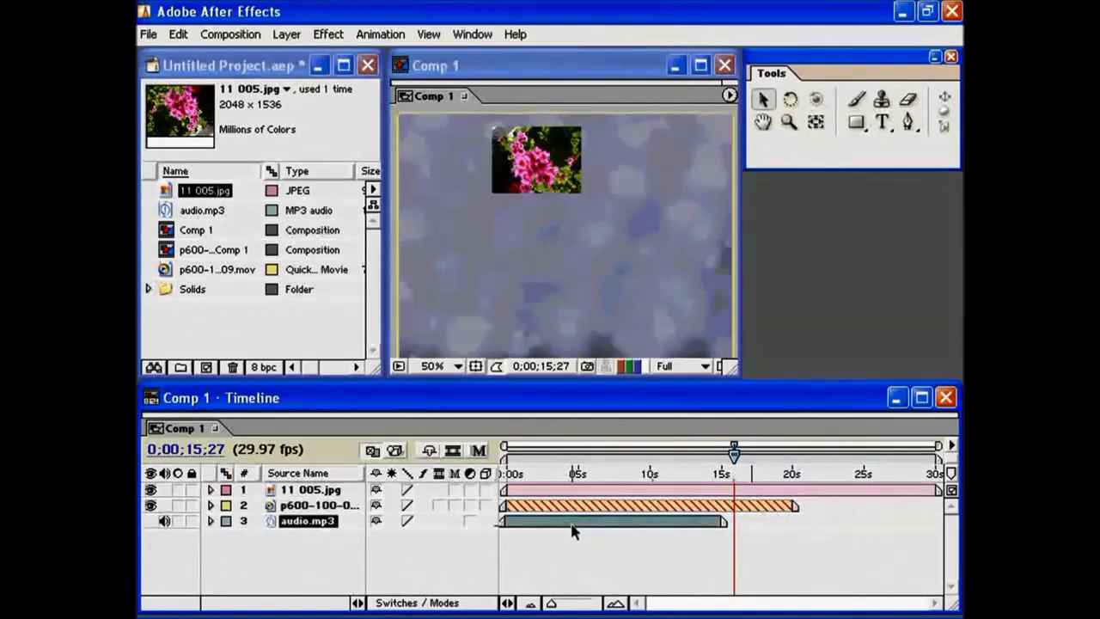
click(285, 33)
mouse_move(296, 58)
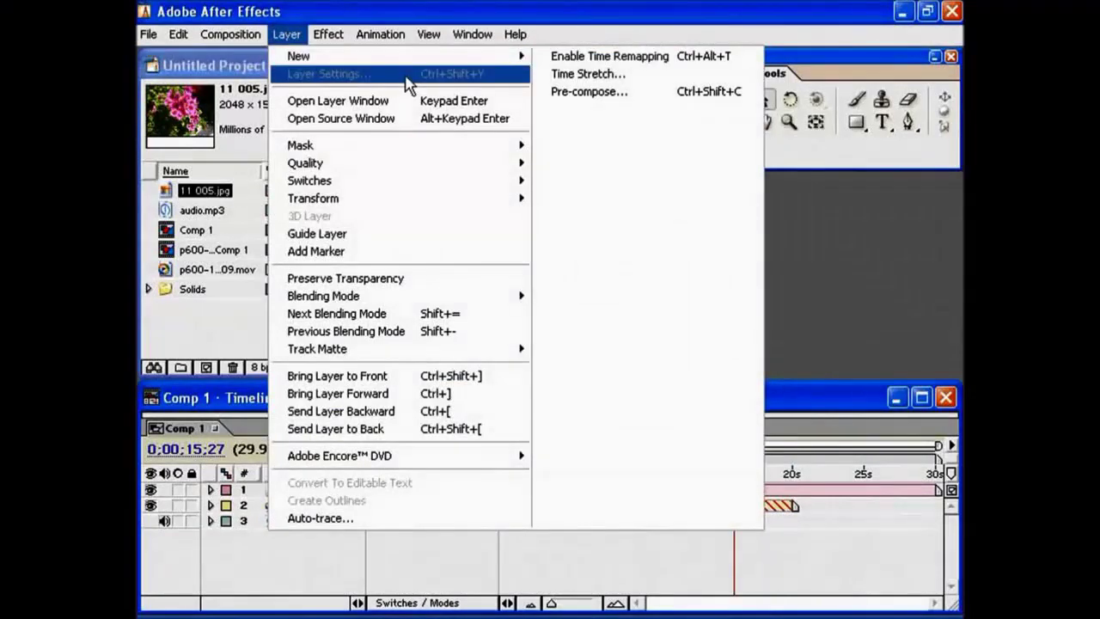
click(588, 74)
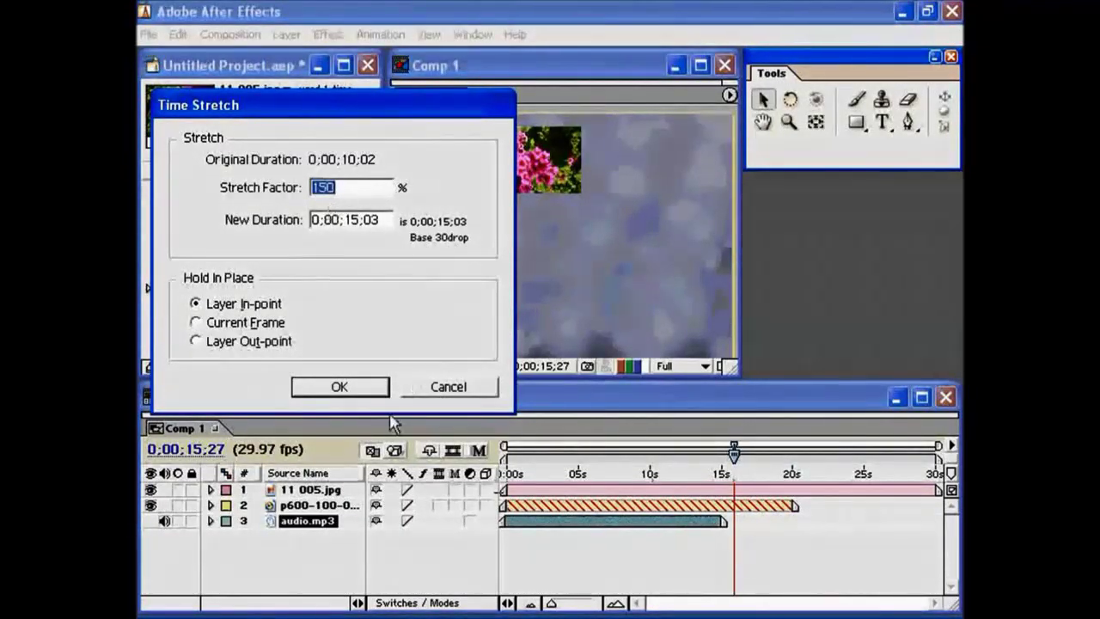
click(340, 385)
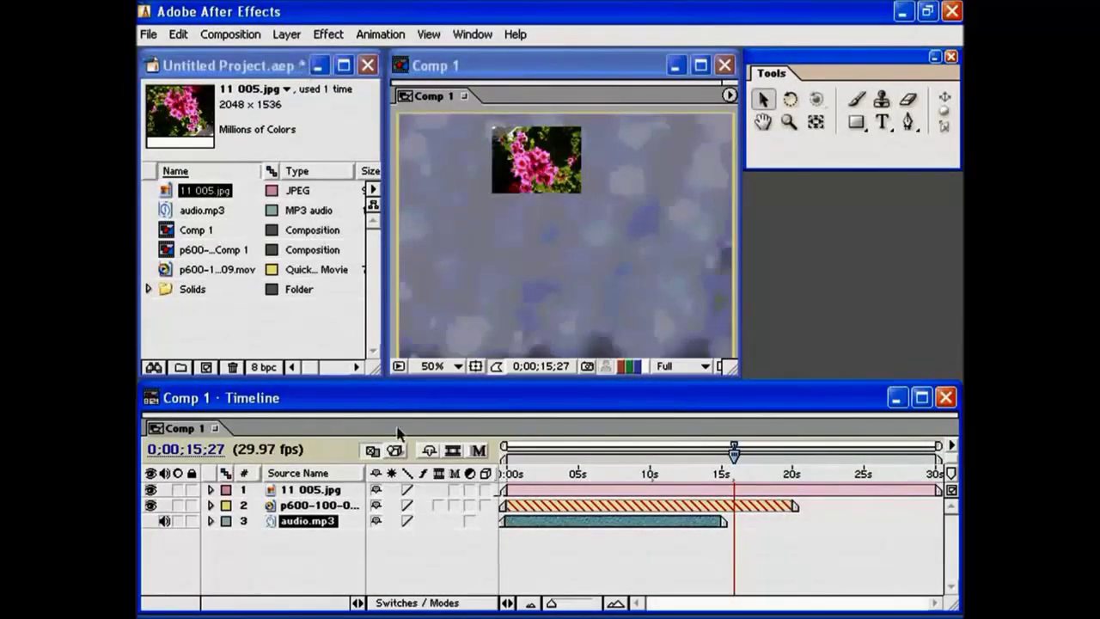
- Reverse the audio.mp3 layer with a stretch factor of -100% and slide it so it ends at about 10 seconds
click(286, 34)
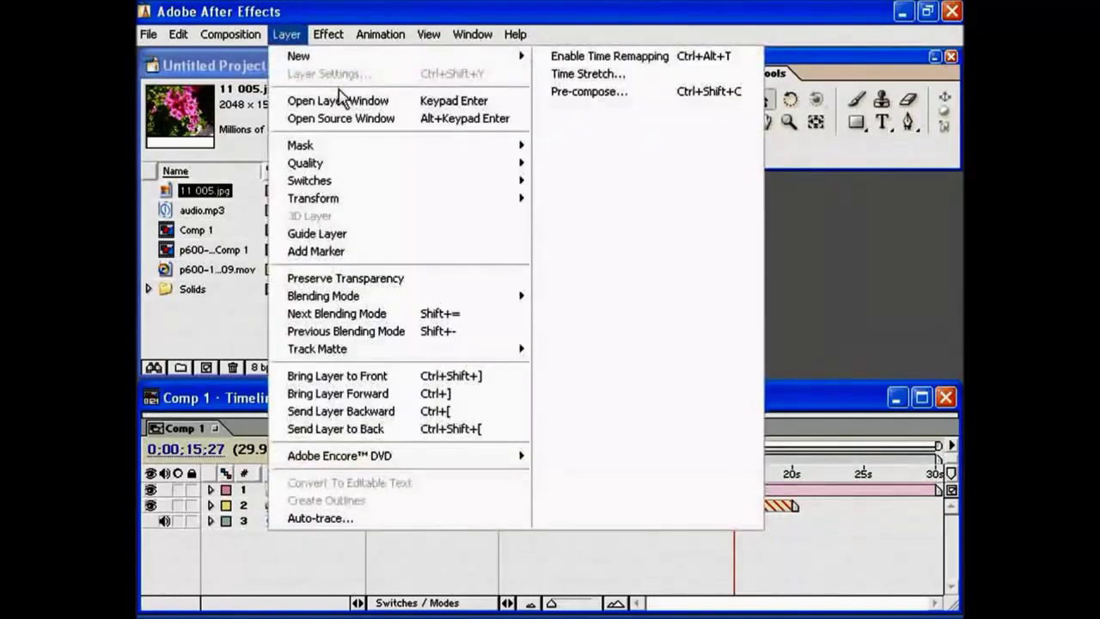
mouse_move(331, 60)
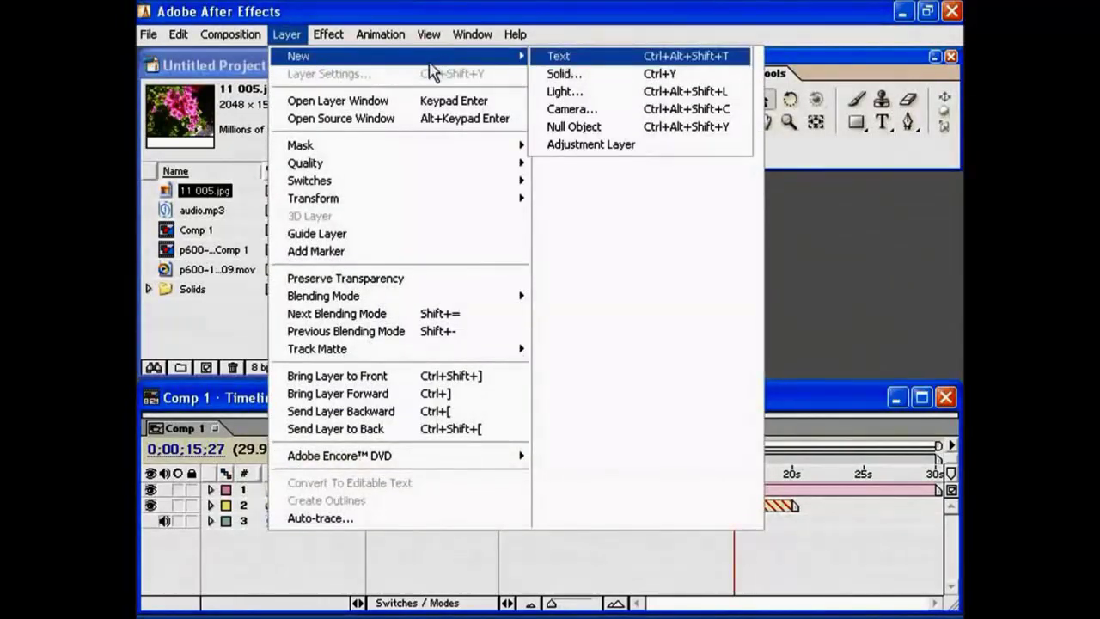
click(584, 76)
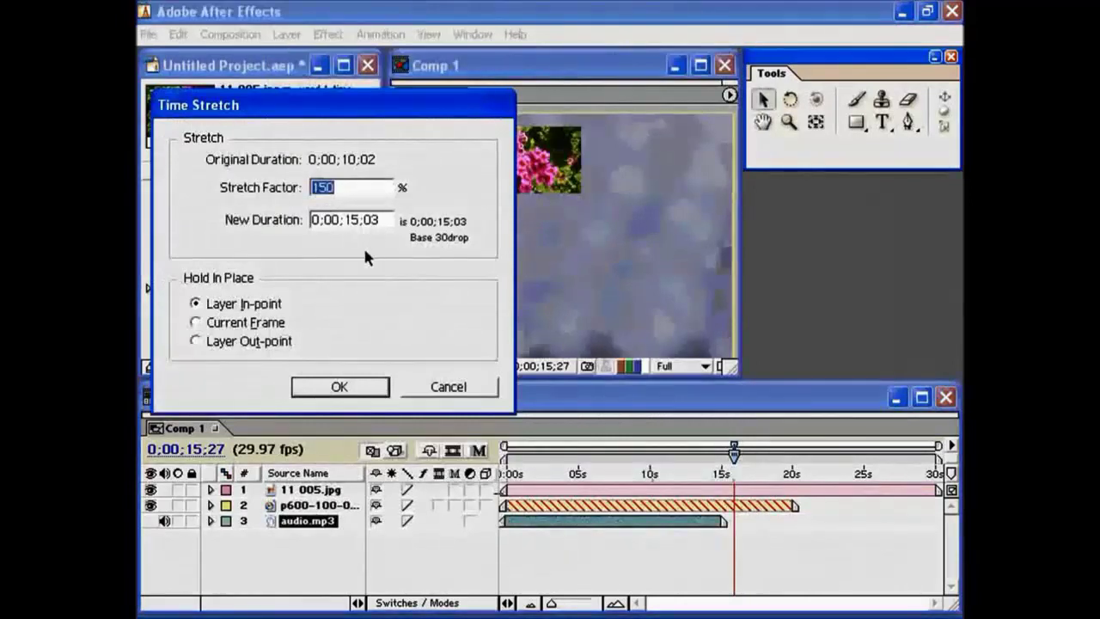
text(-100)
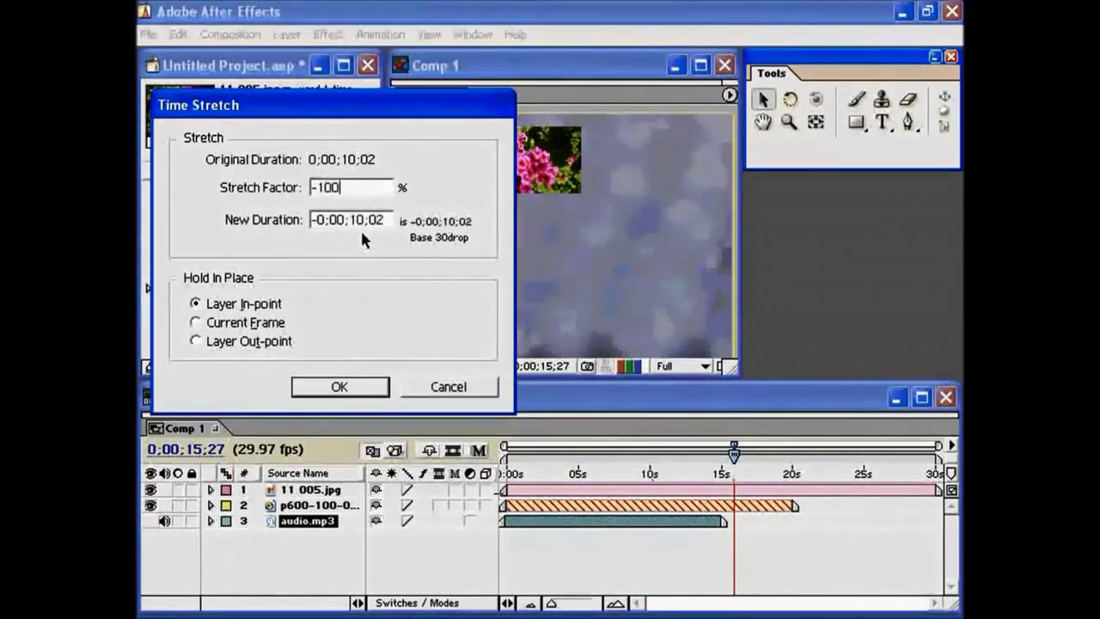
click(335, 388)
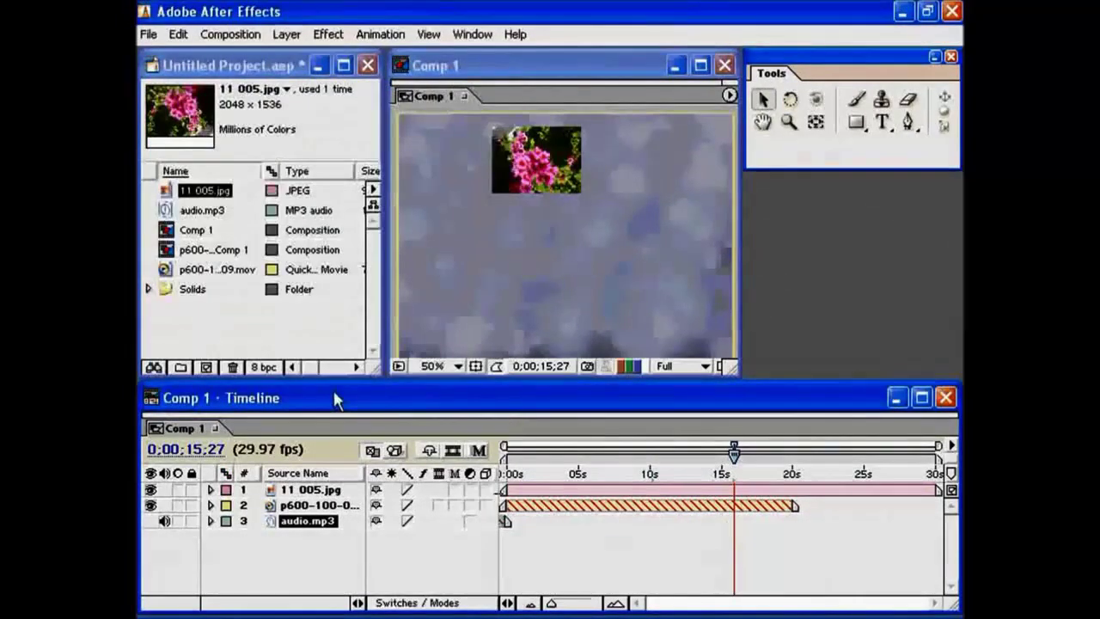
drag(505, 526, 653, 524)
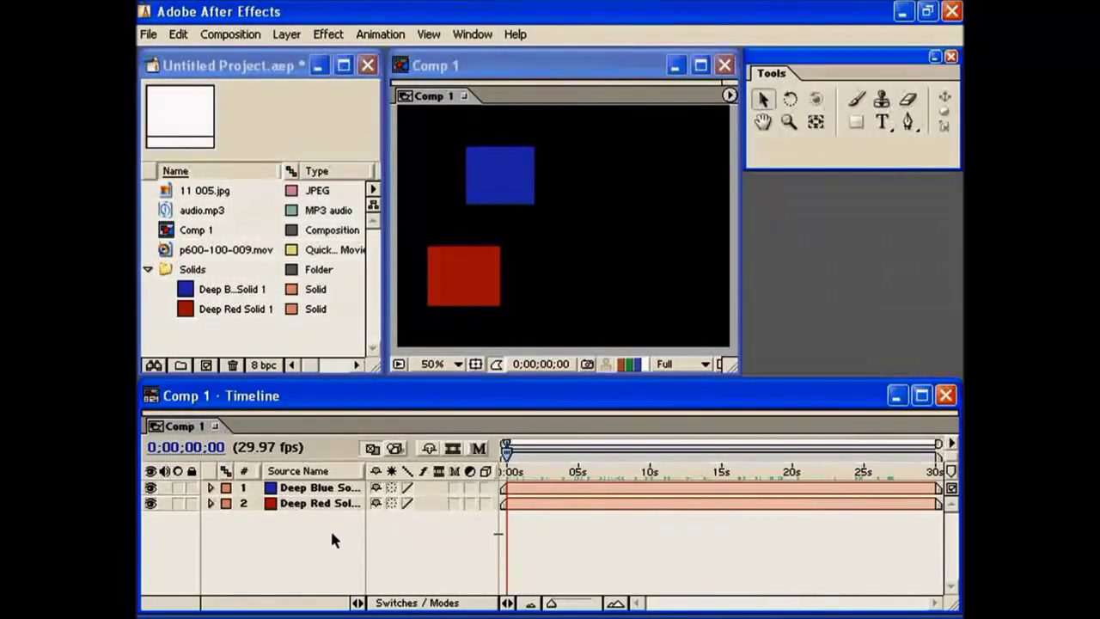
- Show the Parent column in the timeline of Comp 1
mouse_move(507, 453)
mouse_down()
mouse_move(938, 452)
mouse_move(504, 453)
mouse_up()
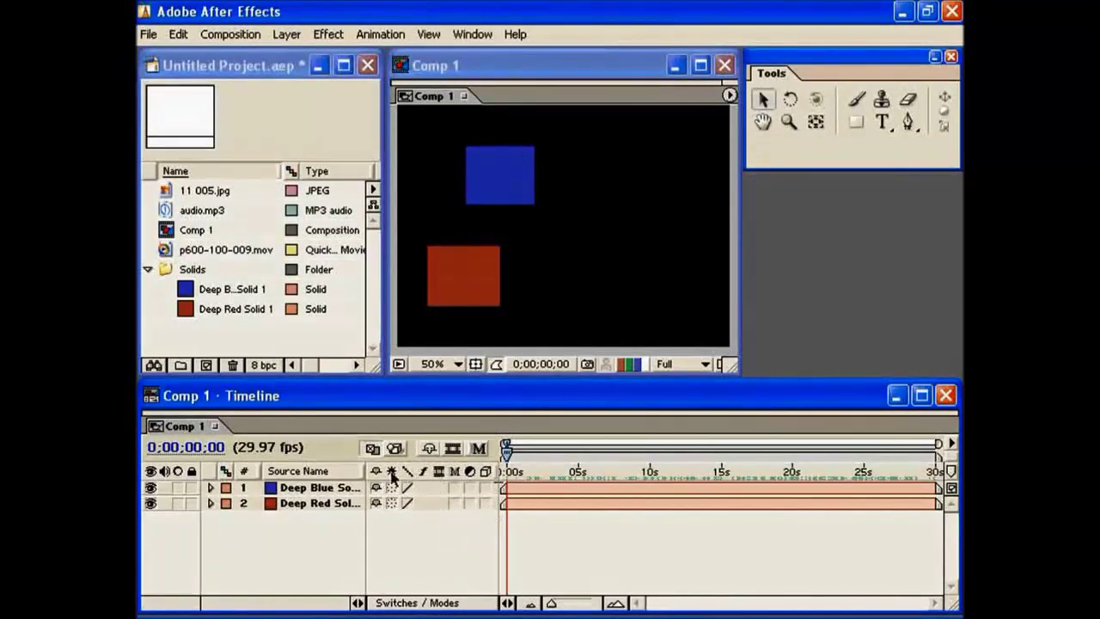
right_click(432, 473)
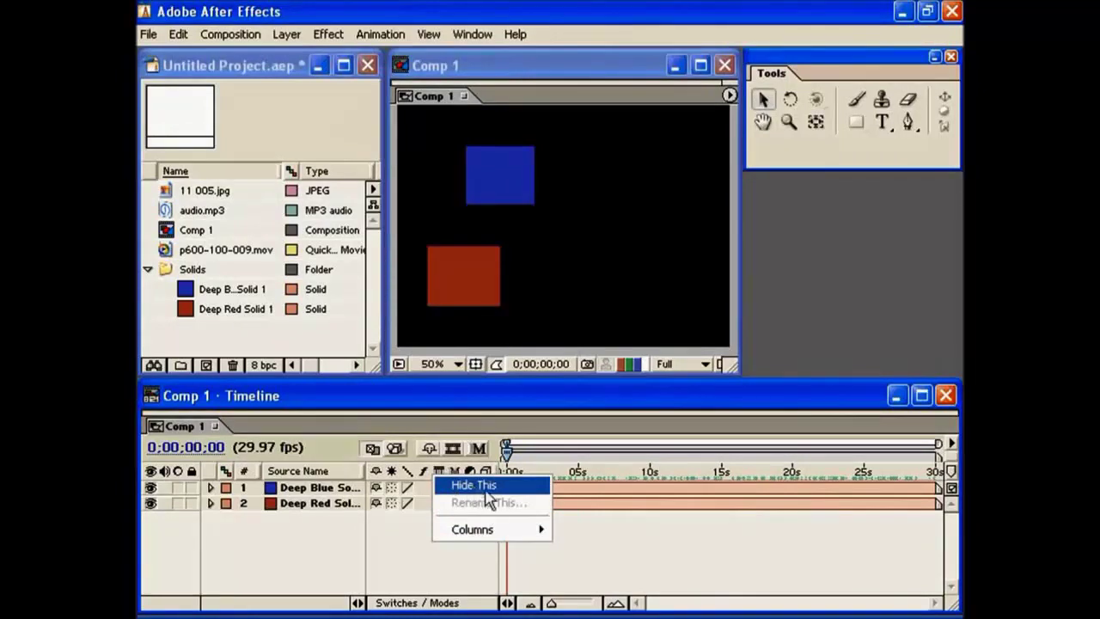
mouse_move(486, 533)
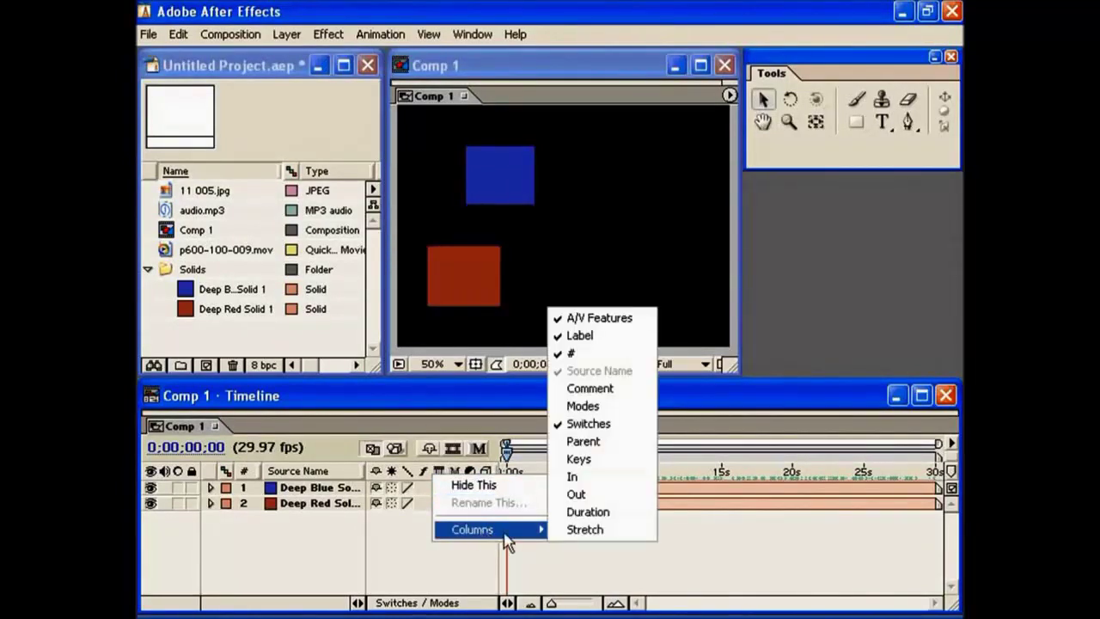
click(584, 442)
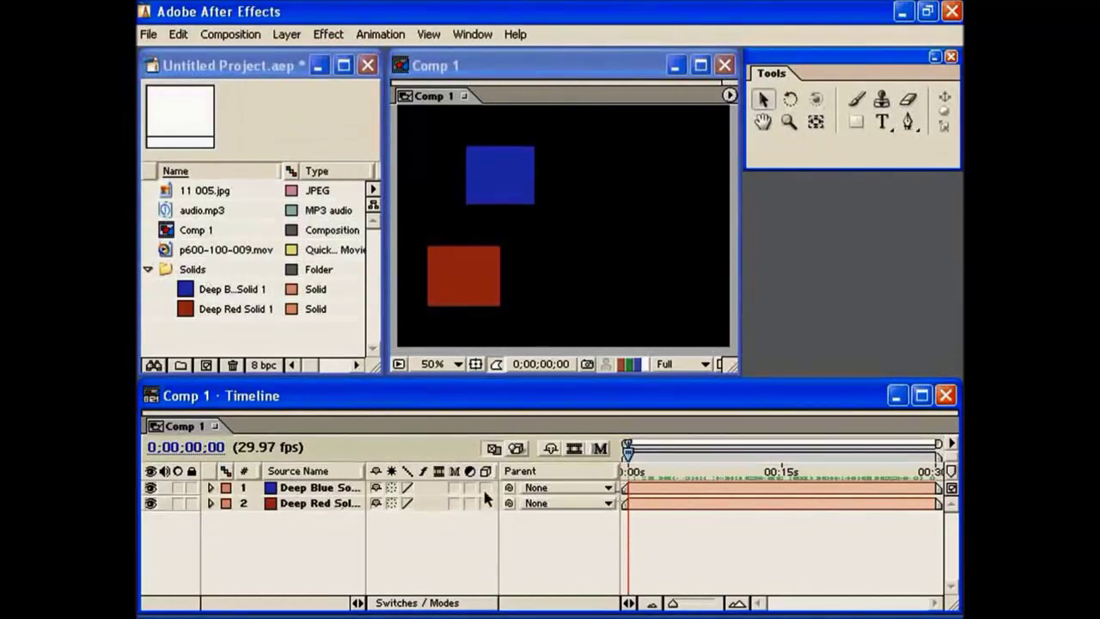
- Try Deep Red Solid 1 as the parent of the Deep Blue layer, preview the motion, and reset the parent to None
click(605, 490)
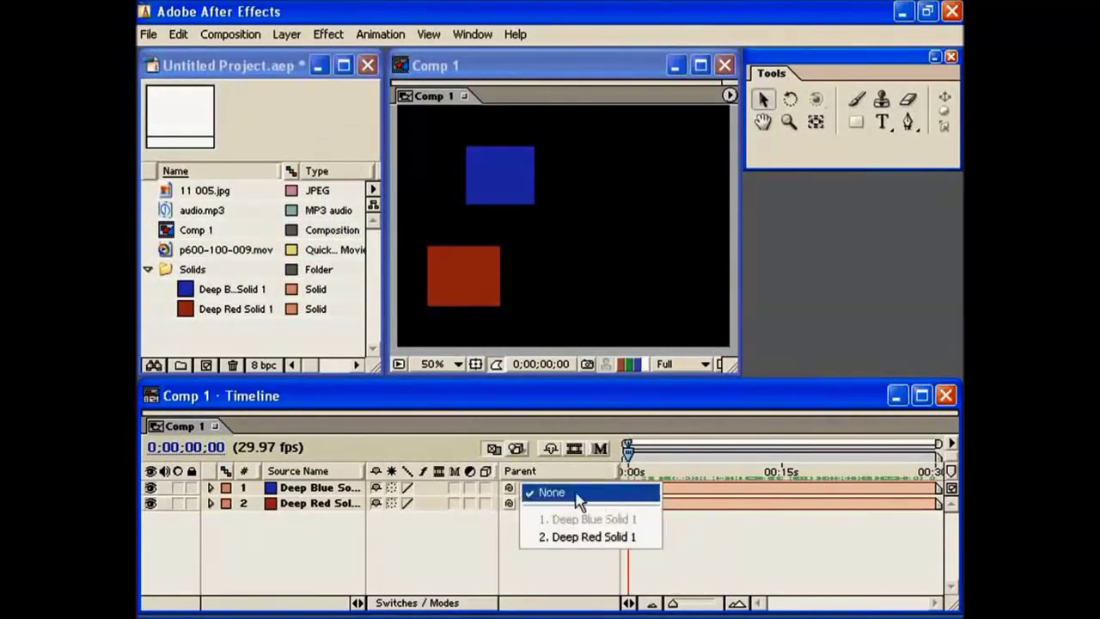
click(586, 536)
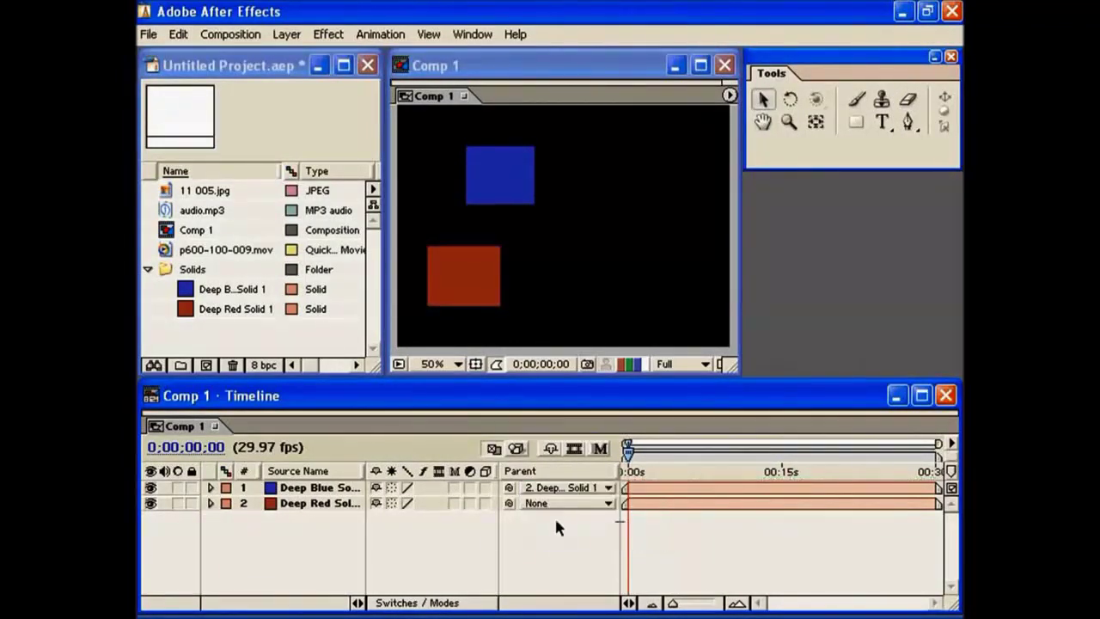
mouse_move(628, 461)
mouse_down()
mouse_move(642, 450)
mouse_move(936, 447)
mouse_move(771, 449)
mouse_move(859, 448)
mouse_move(700, 466)
mouse_move(709, 476)
mouse_move(802, 449)
mouse_move(900, 473)
mouse_move(627, 474)
mouse_move(859, 475)
mouse_move(758, 486)
mouse_move(626, 479)
mouse_up()
click(569, 488)
click(552, 444)
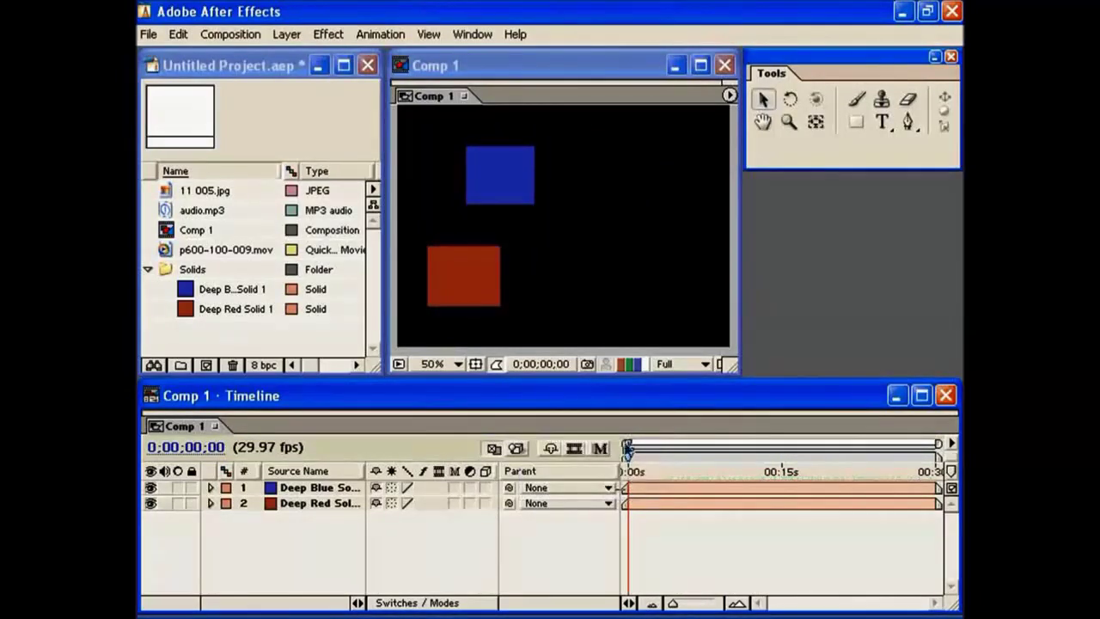
- Parent the Deep Blue layer to the Deep Red layer with the pick whip and scrub to preview the linked motion
mouse_move(628, 457)
mouse_down()
mouse_move(884, 456)
mouse_move(650, 455)
mouse_move(623, 468)
mouse_up()
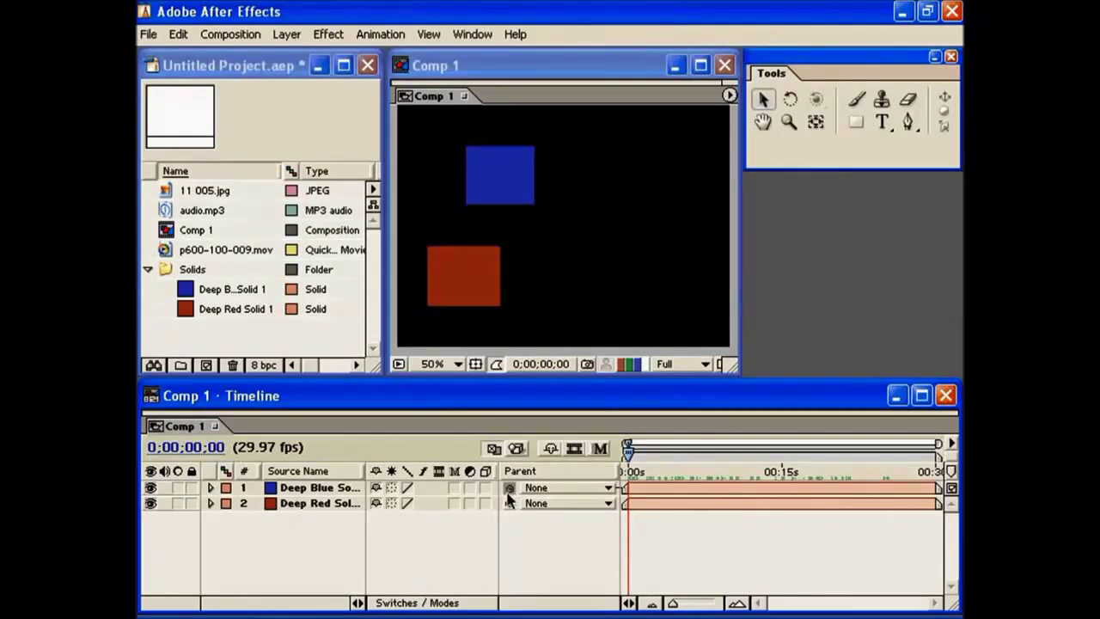
drag(509, 488, 293, 511)
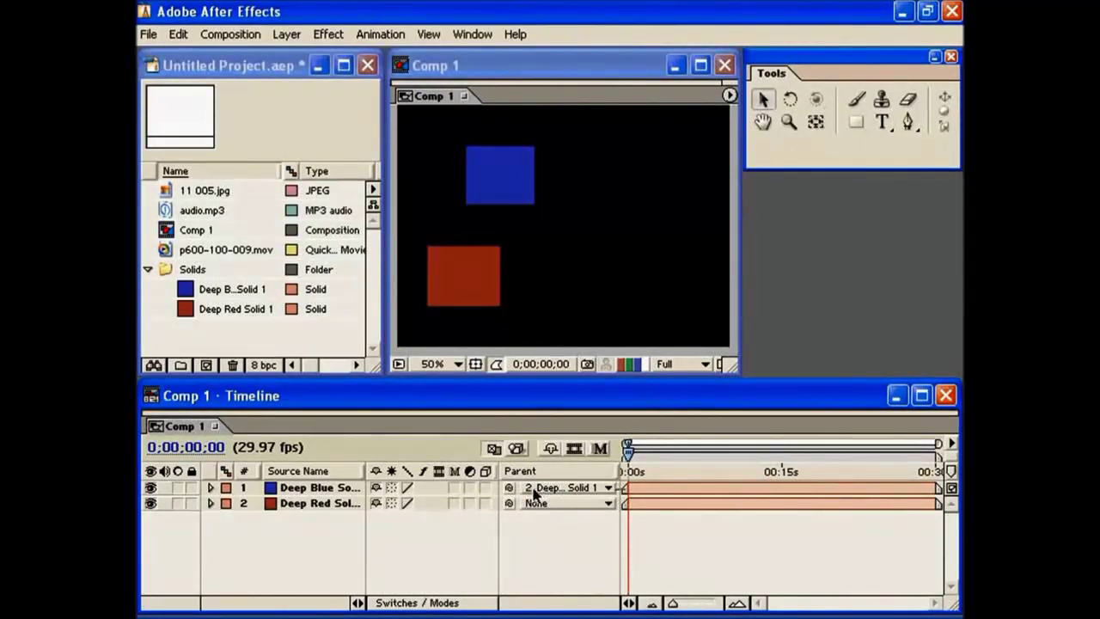
mouse_move(628, 453)
mouse_down()
mouse_move(830, 449)
mouse_move(869, 455)
mouse_move(668, 467)
mouse_move(902, 473)
mouse_move(625, 473)
mouse_up()
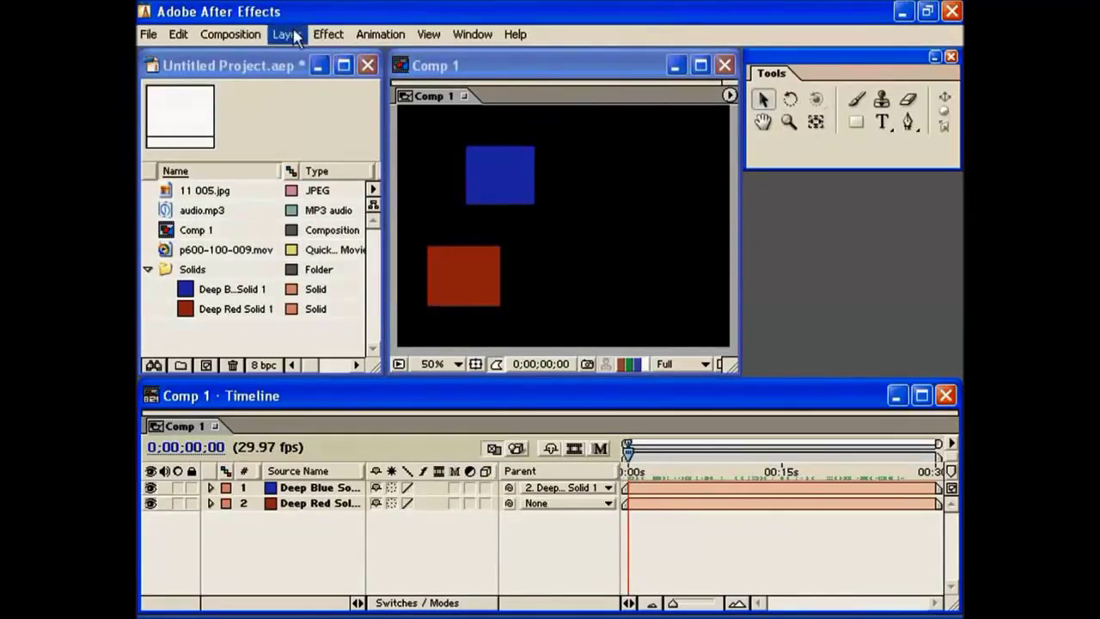
- Create a null object and set Null 1 as the parent of the Deep Red layer
click(286, 35)
mouse_move(421, 62)
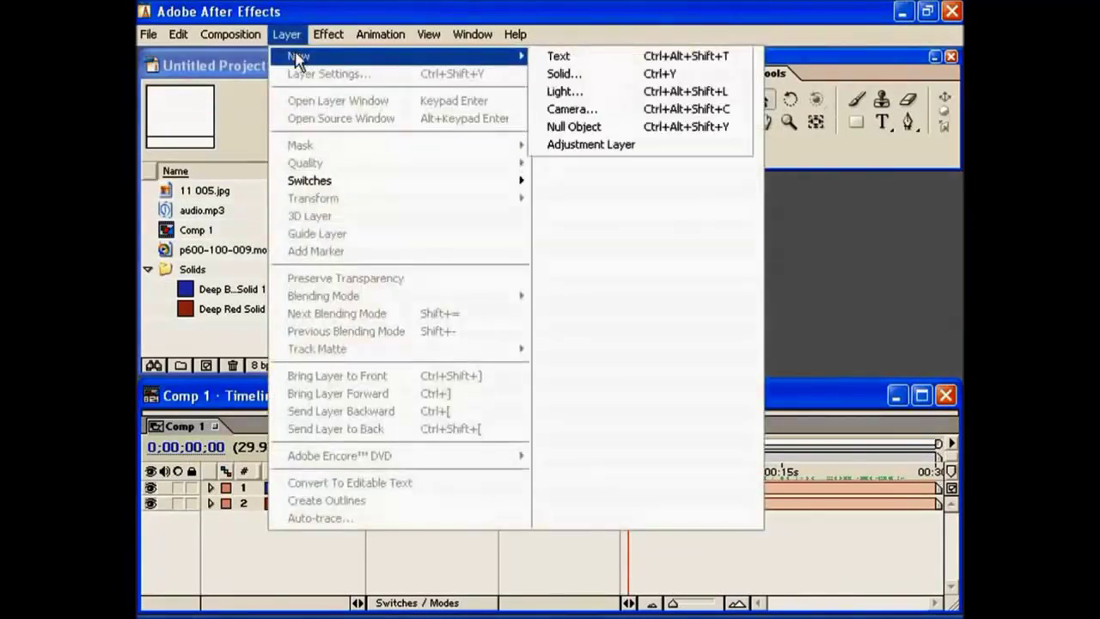
click(591, 127)
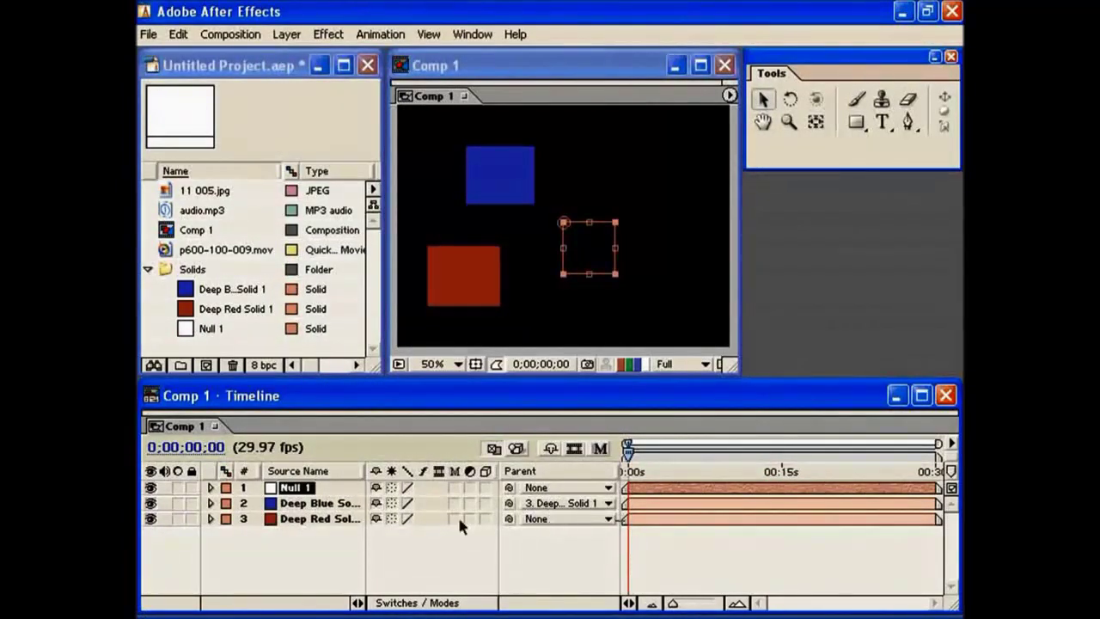
click(574, 518)
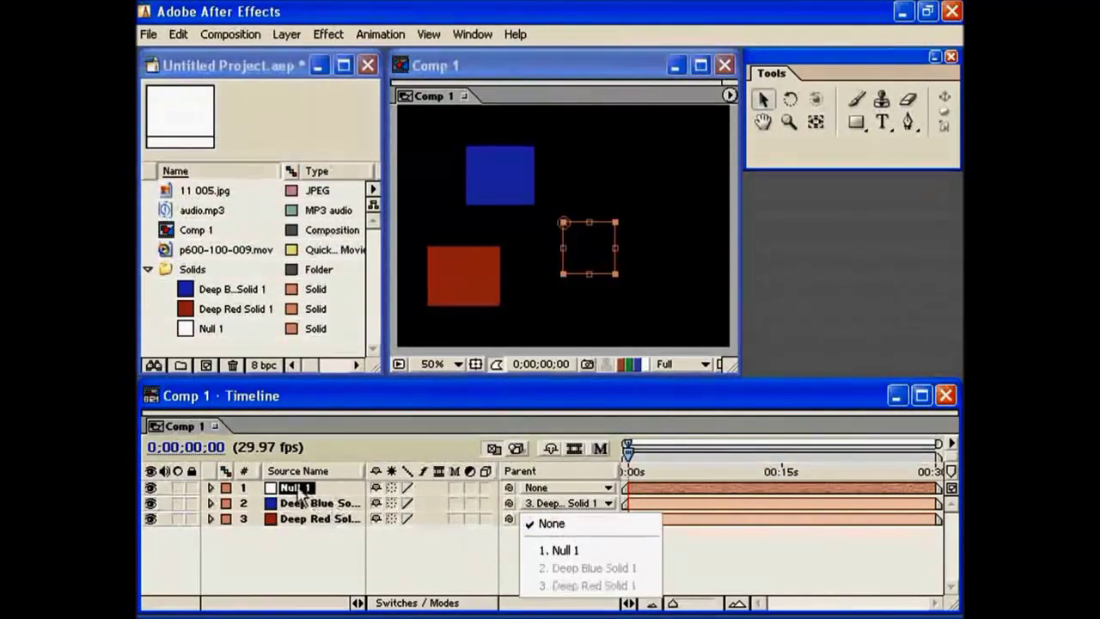
click(565, 550)
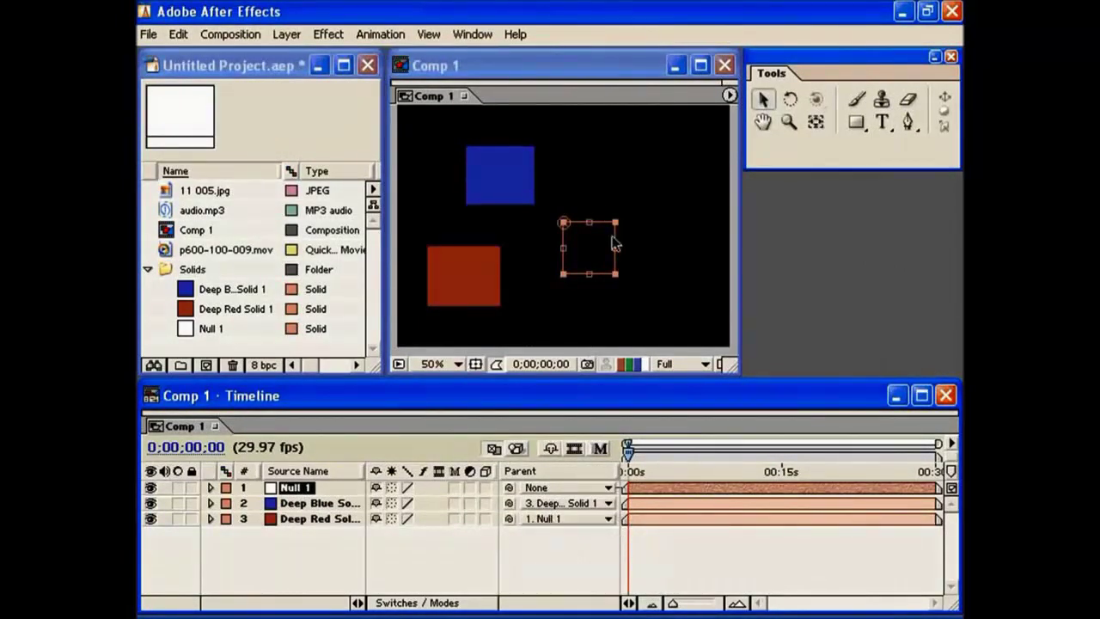
- Move the null object and the Deep Red solid around the composition to test how the parented layers follow
drag(592, 246, 633, 217)
mouse_move(628, 451)
mouse_down()
mouse_move(762, 453)
mouse_move(628, 453)
mouse_up()
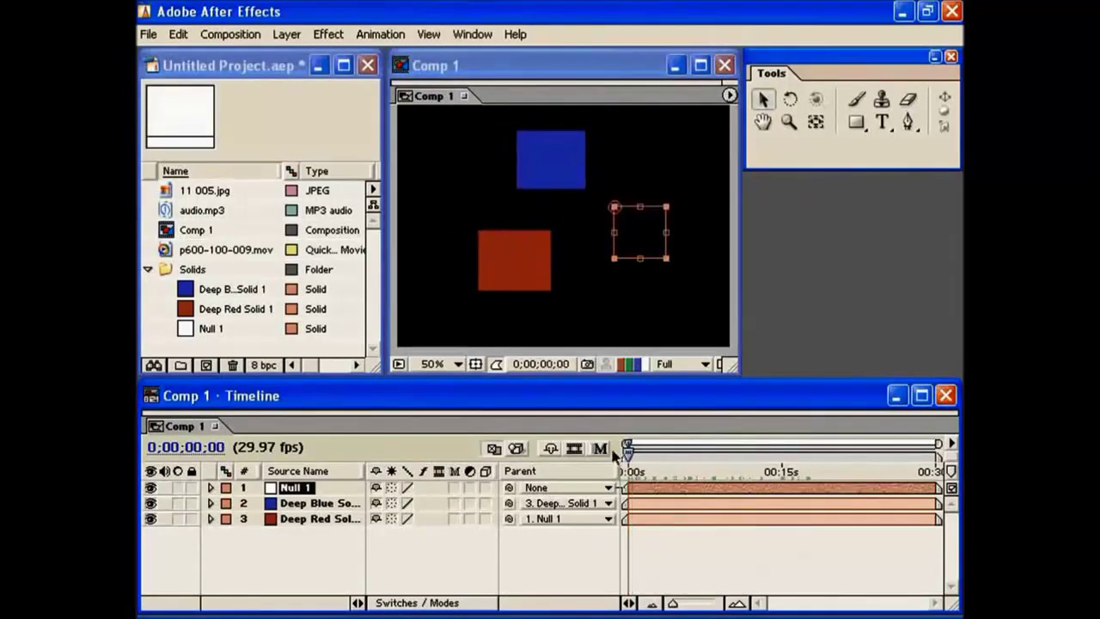
click(336, 519)
drag(492, 300, 489, 273)
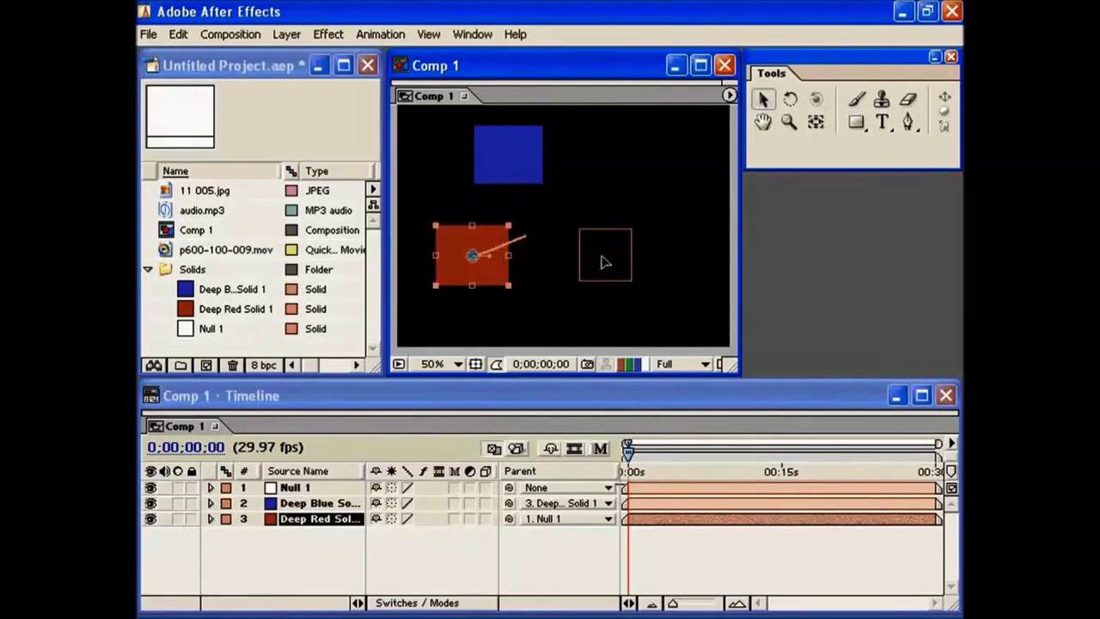
mouse_move(604, 262)
mouse_down()
mouse_move(605, 297)
mouse_move(643, 290)
mouse_move(574, 266)
mouse_move(633, 264)
mouse_move(618, 269)
mouse_up()
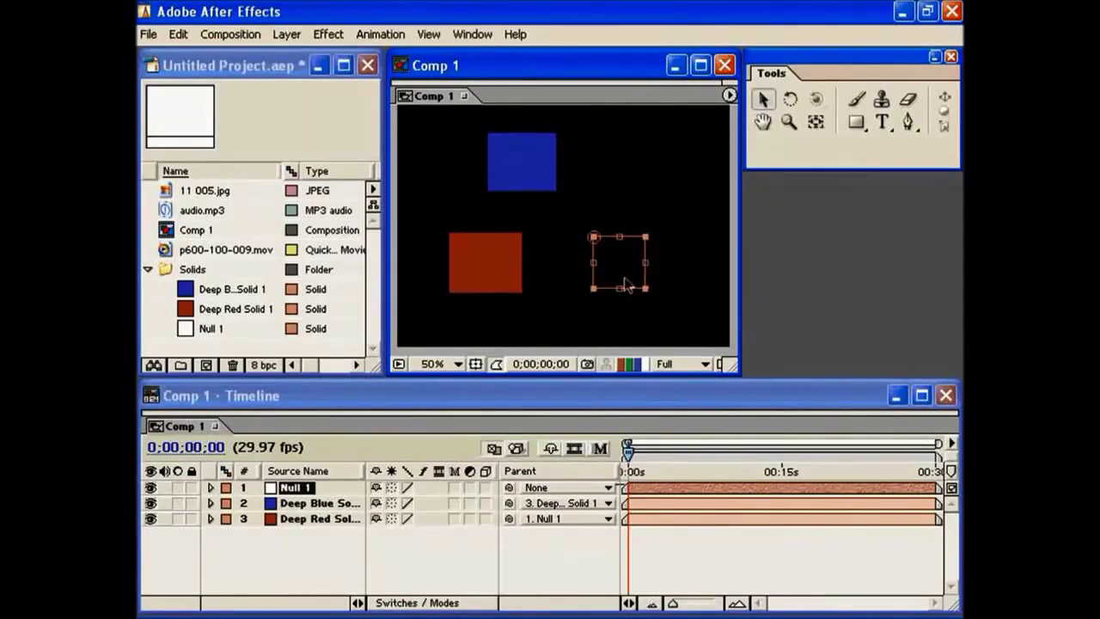
drag(626, 286, 561, 252)
mouse_move(495, 189)
mouse_down()
mouse_move(557, 176)
mouse_move(505, 177)
mouse_up()
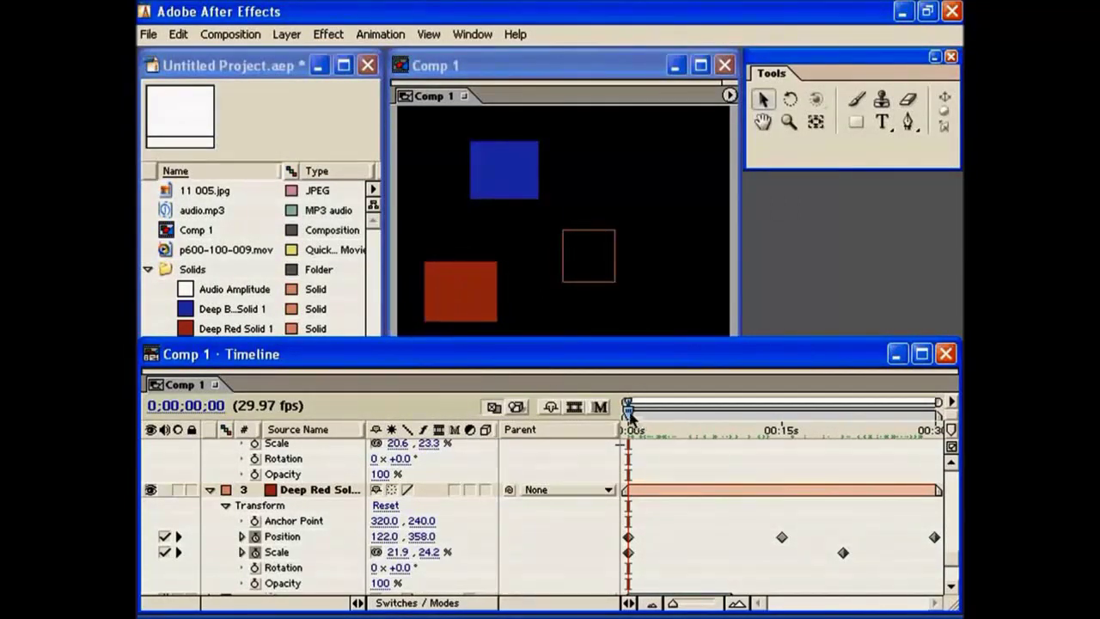
- Add an expression to the Deep Blue layer's Rotation and look through the Comp functions of the expression language
mouse_move(630, 415)
mouse_down()
mouse_move(872, 411)
mouse_move(630, 418)
mouse_up()
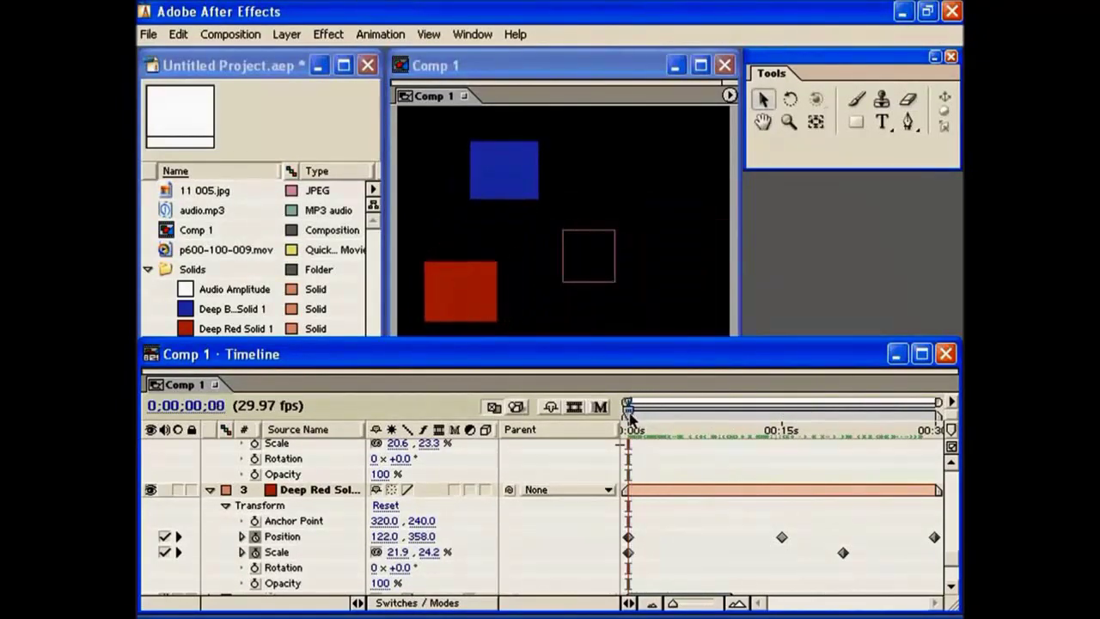
click(951, 462)
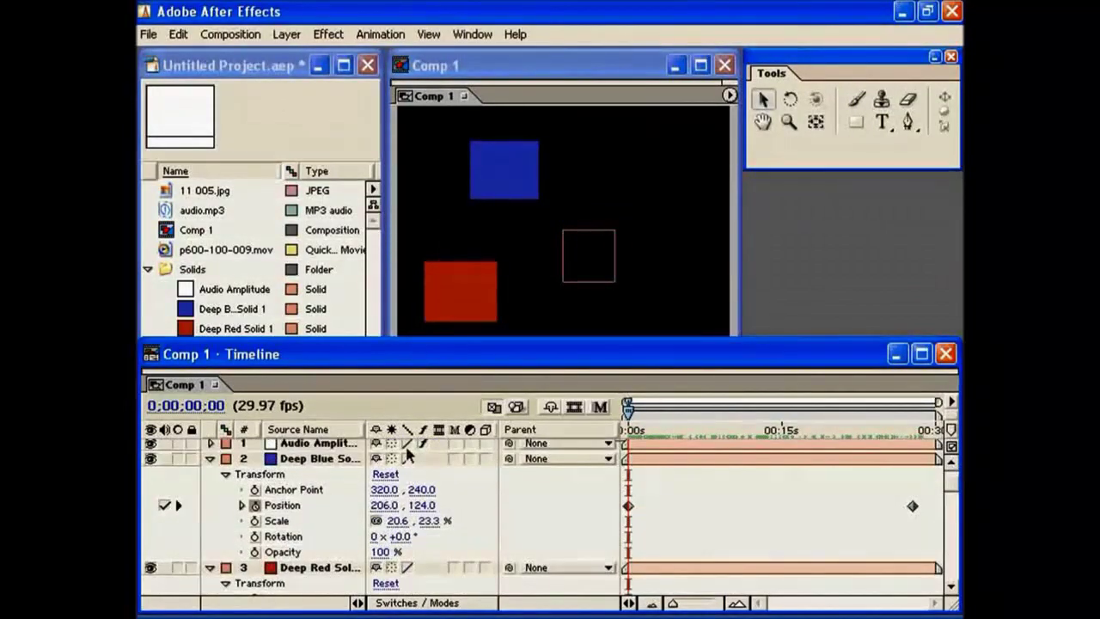
alt+click(256, 538)
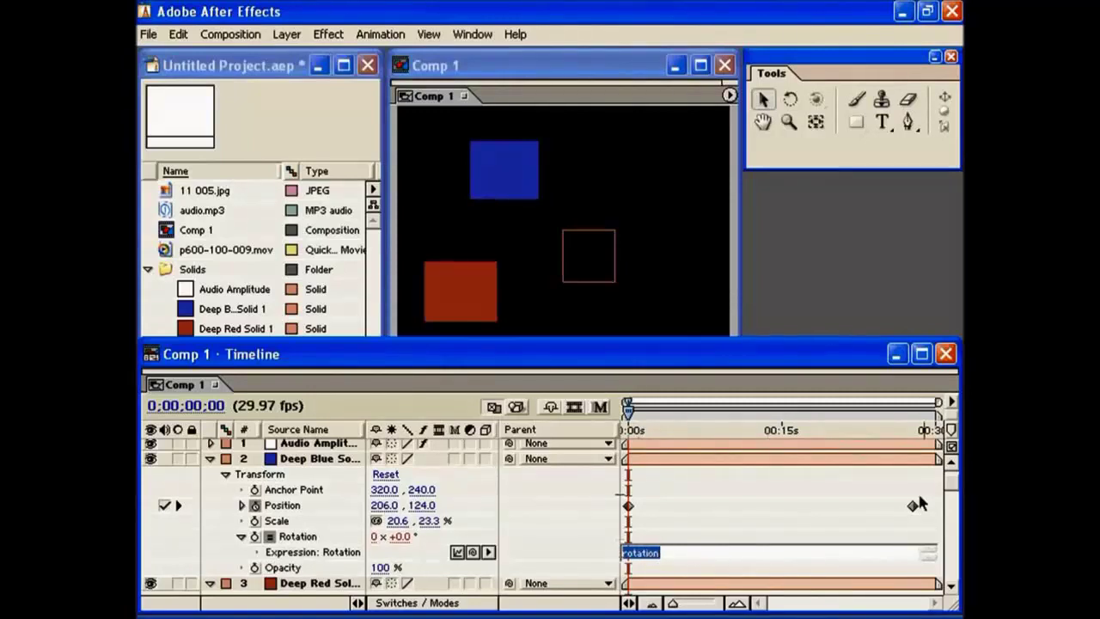
scroll(952, 490, down, 2)
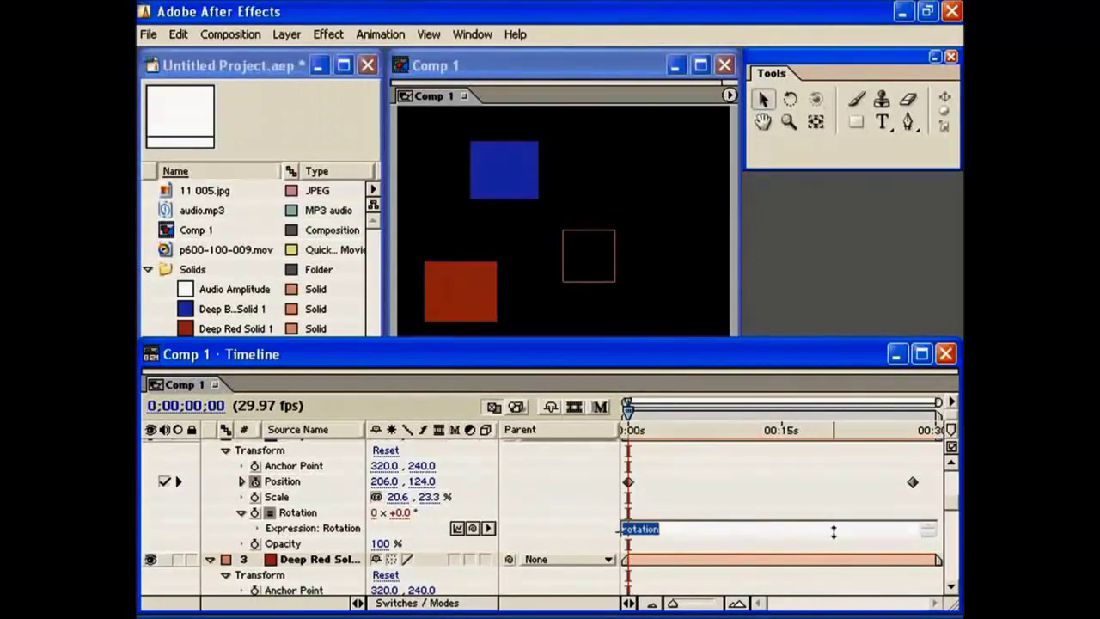
click(491, 529)
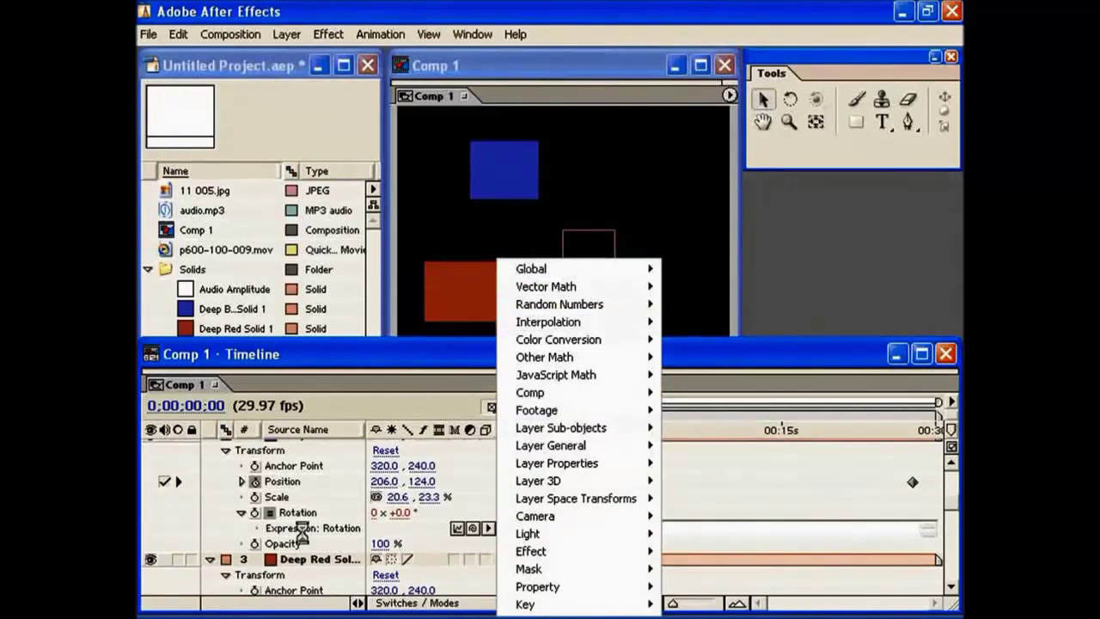
mouse_move(533, 391)
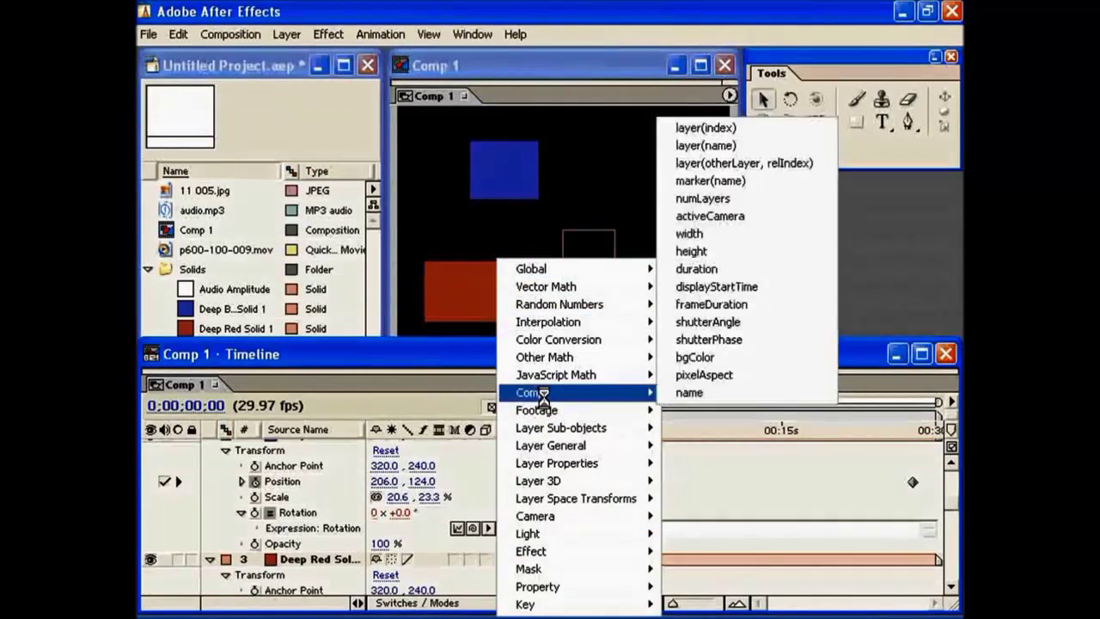
click(455, 360)
- Link the Deep Blue layer's Rotation expression to the Deep Red layer's Scale with the pick whip
scroll(951, 506, down, 3)
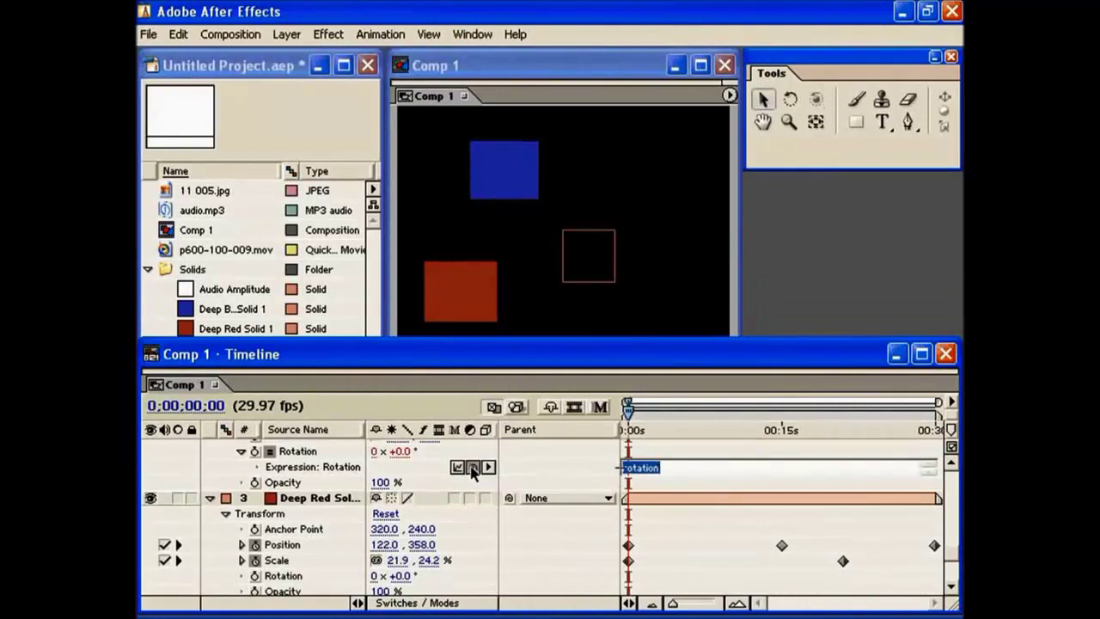
drag(471, 471, 276, 544)
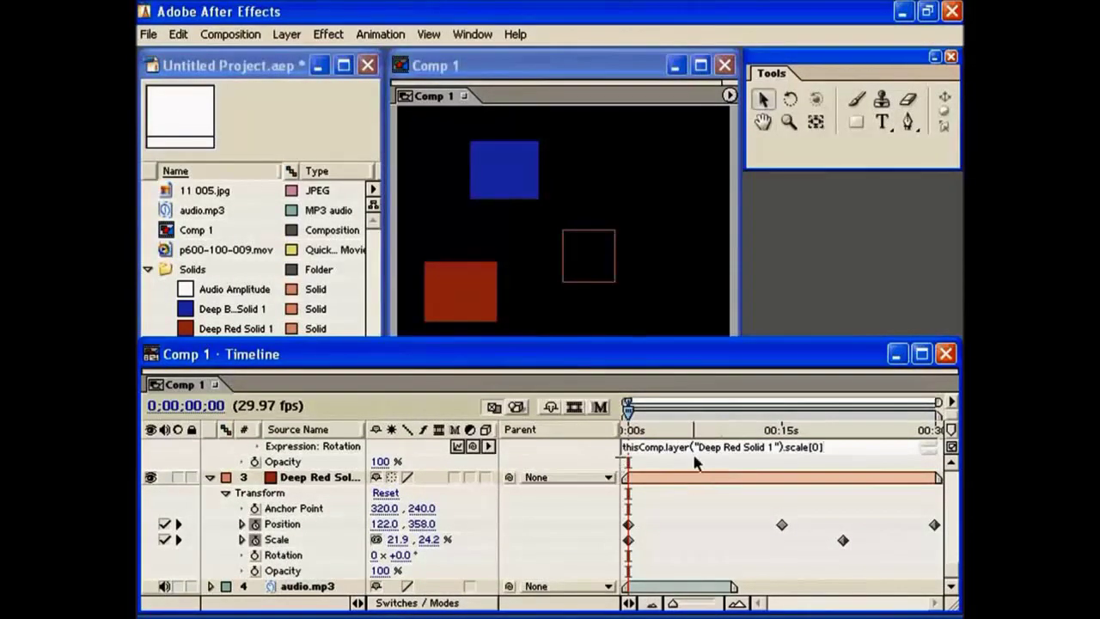
scroll(826, 440, up, 2)
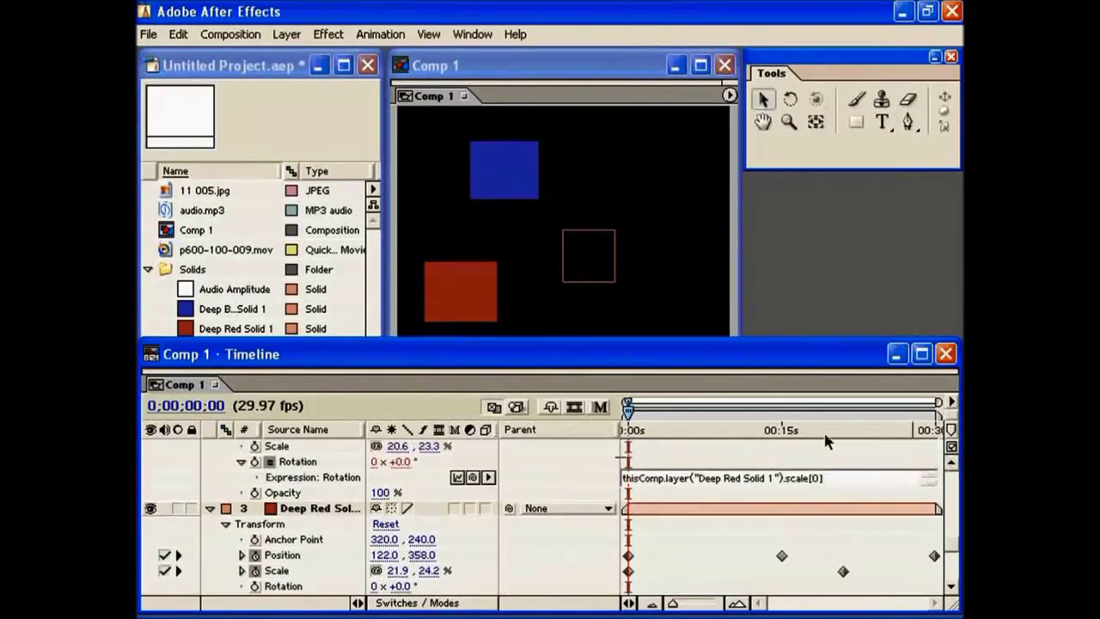
- Scrub forward to 0;00;12;11 and back to preview the blue solid's rotation driven by the red solid's scale
drag(639, 407, 643, 446)
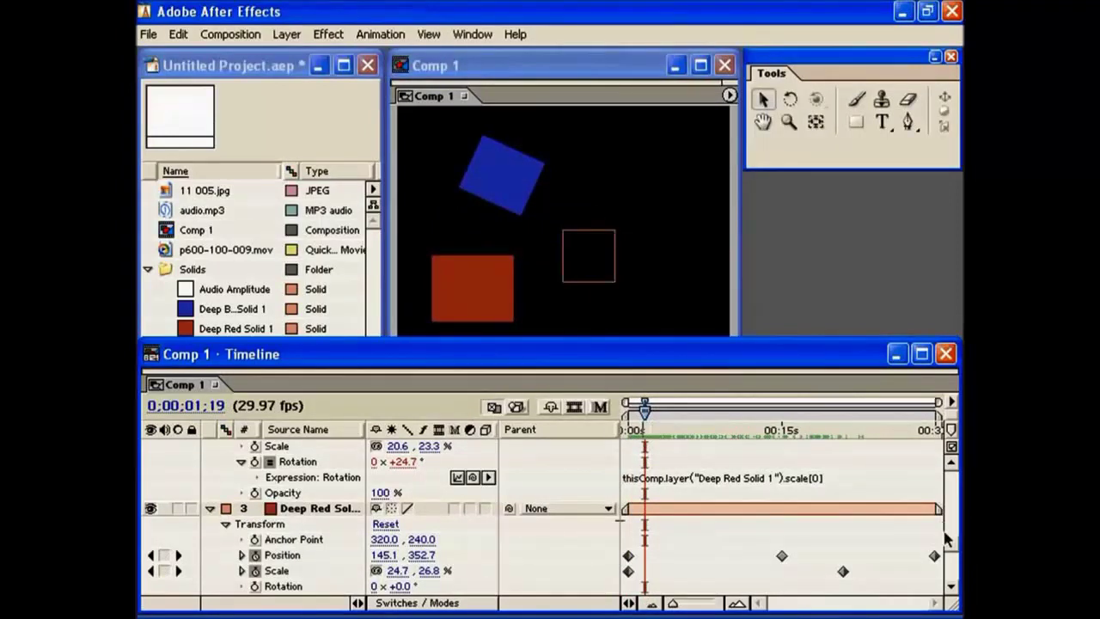
drag(950, 543, 950, 483)
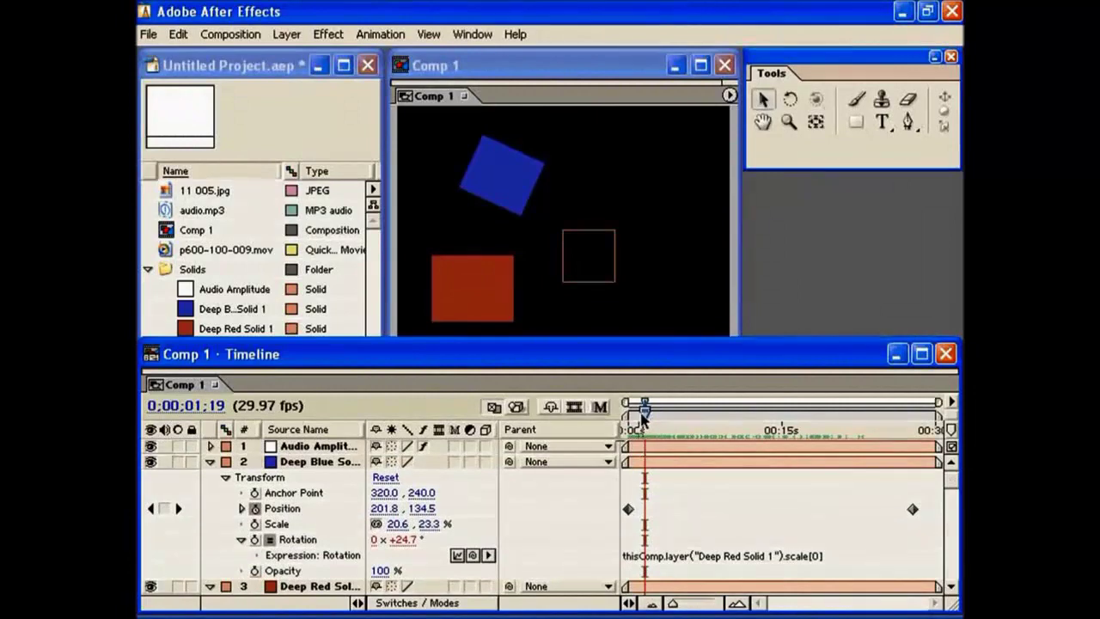
drag(644, 418, 754, 414)
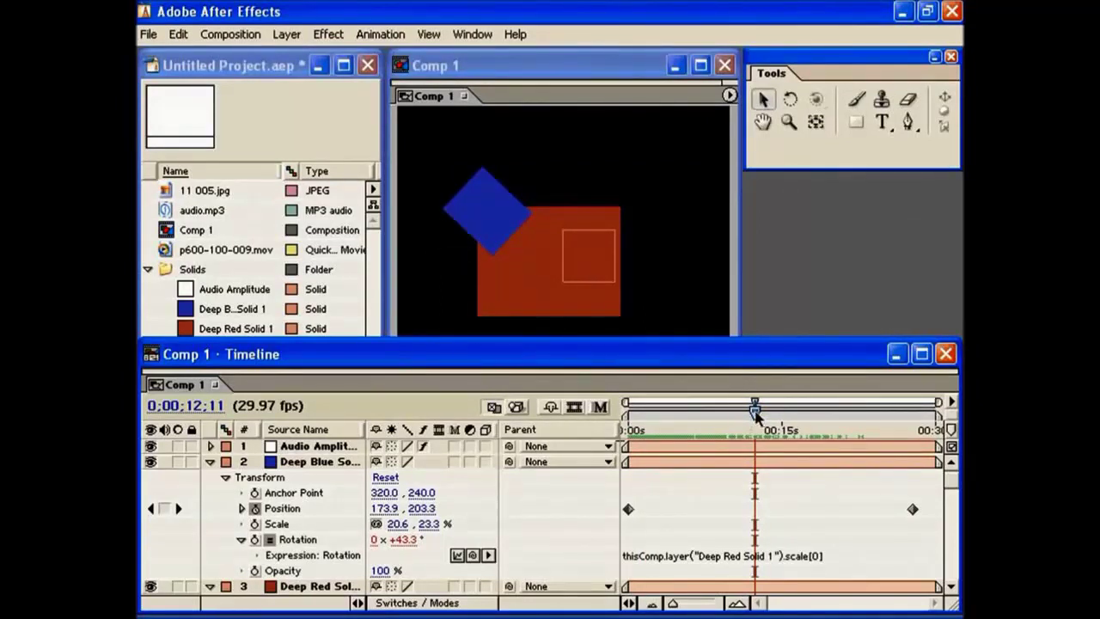
drag(754, 414, 660, 417)
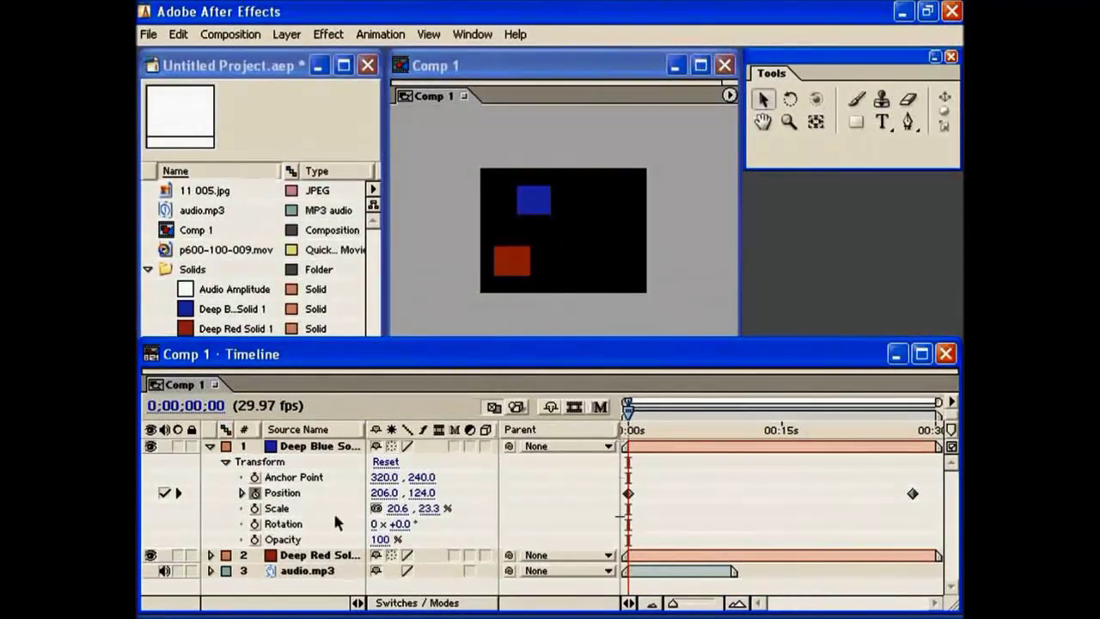
- Convert the audio.mp3 layer's sound to keyframes with the keyframe assistant
click(296, 575)
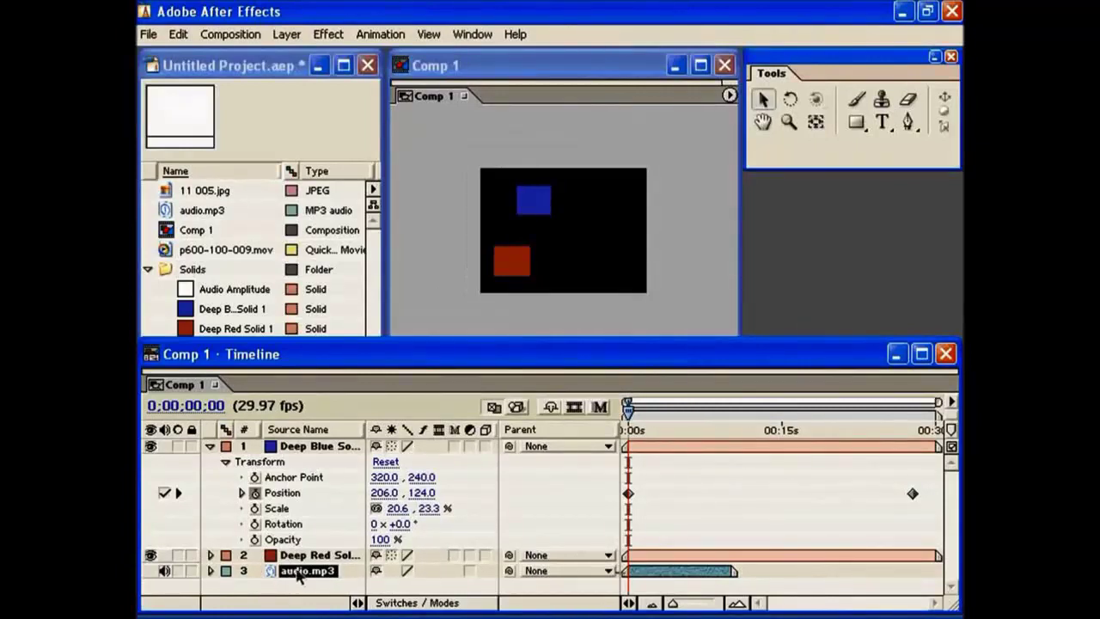
click(378, 34)
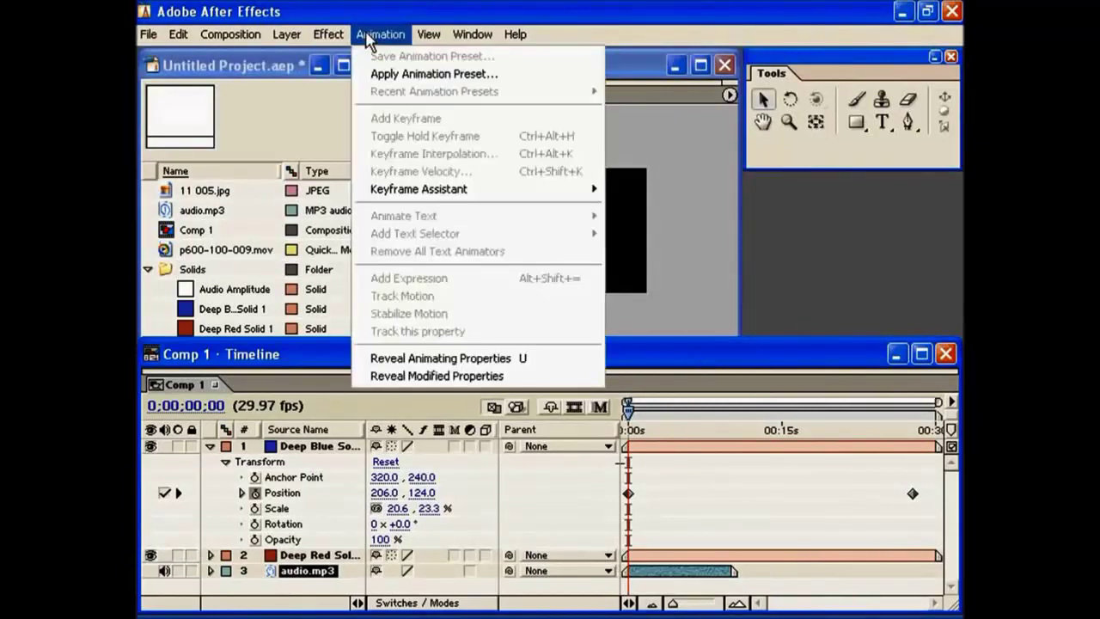
mouse_move(481, 193)
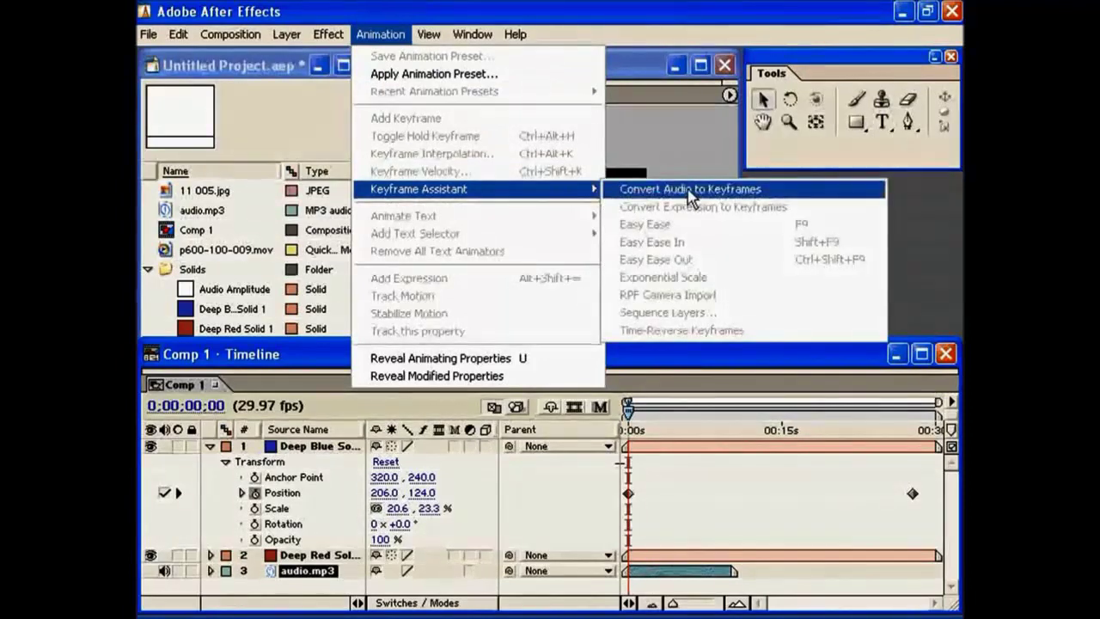
click(723, 193)
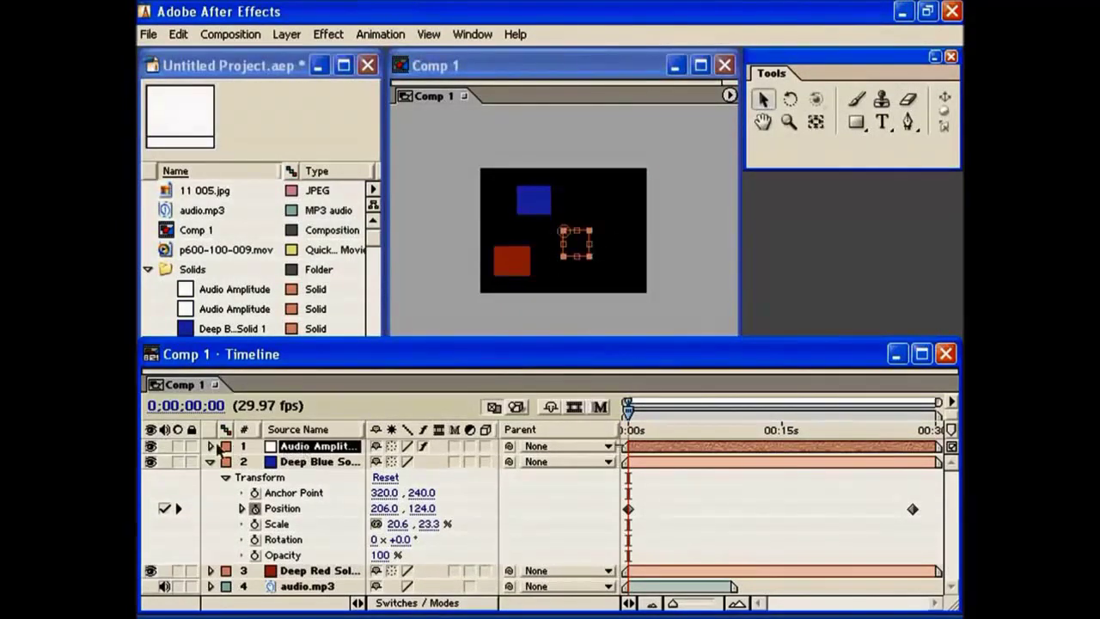
- Expand the Audio Amplitude layer's effects to show the Slider keyframes for the Left, Right and Both Channels
click(210, 446)
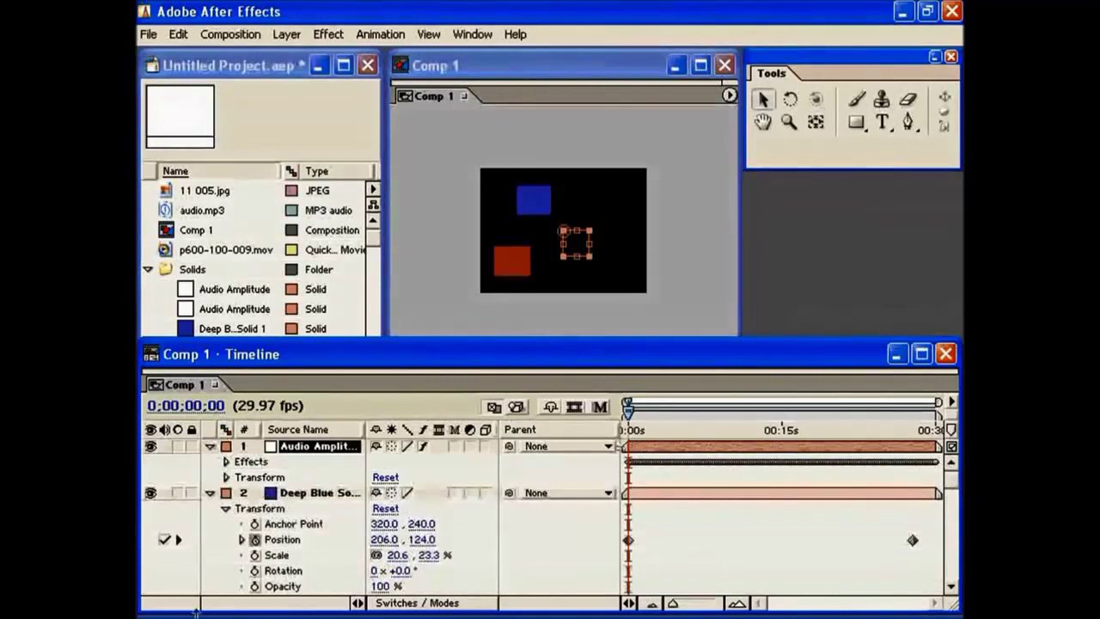
click(226, 461)
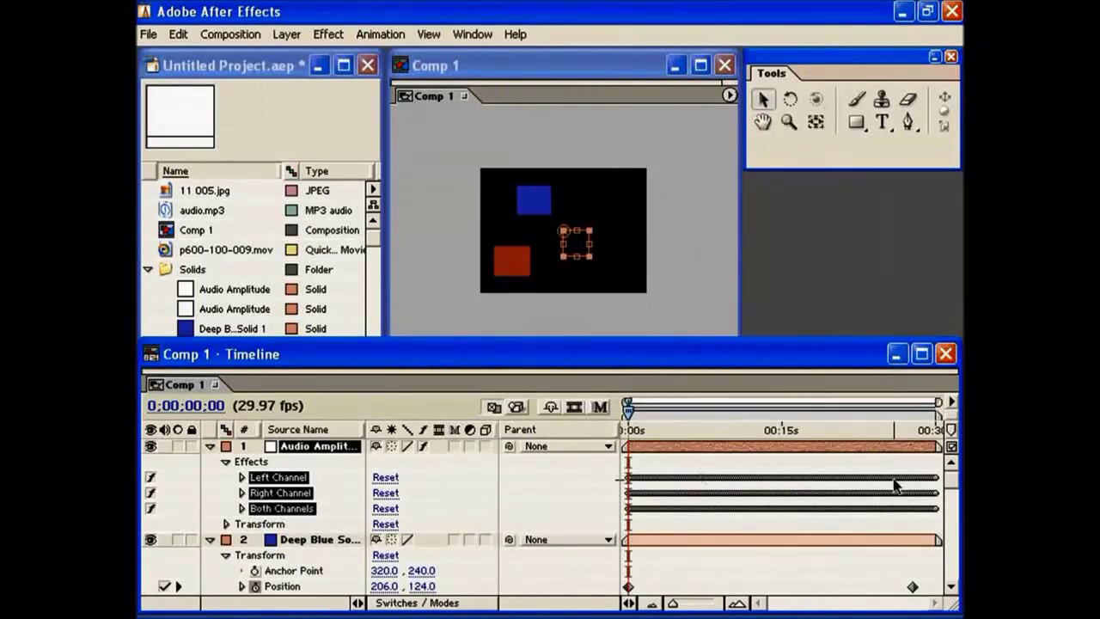
click(241, 507)
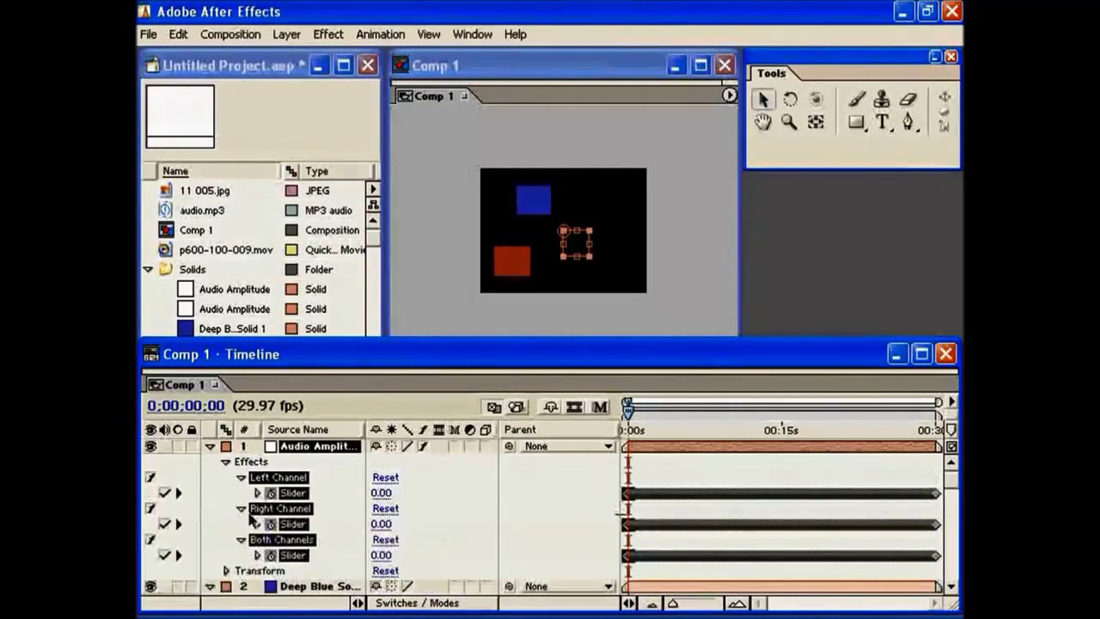
click(228, 522)
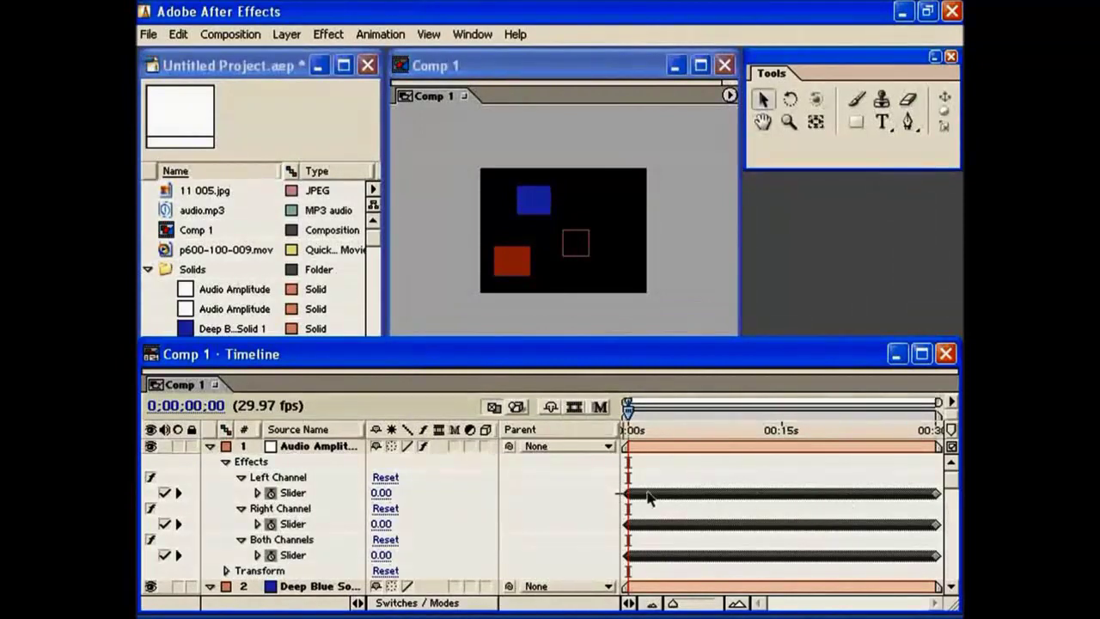
- Add an expression to the Deep Blue layer's Scale and link it with the pick whip to Audio Amplitude's Both Channels Slider
drag(952, 486, 950, 562)
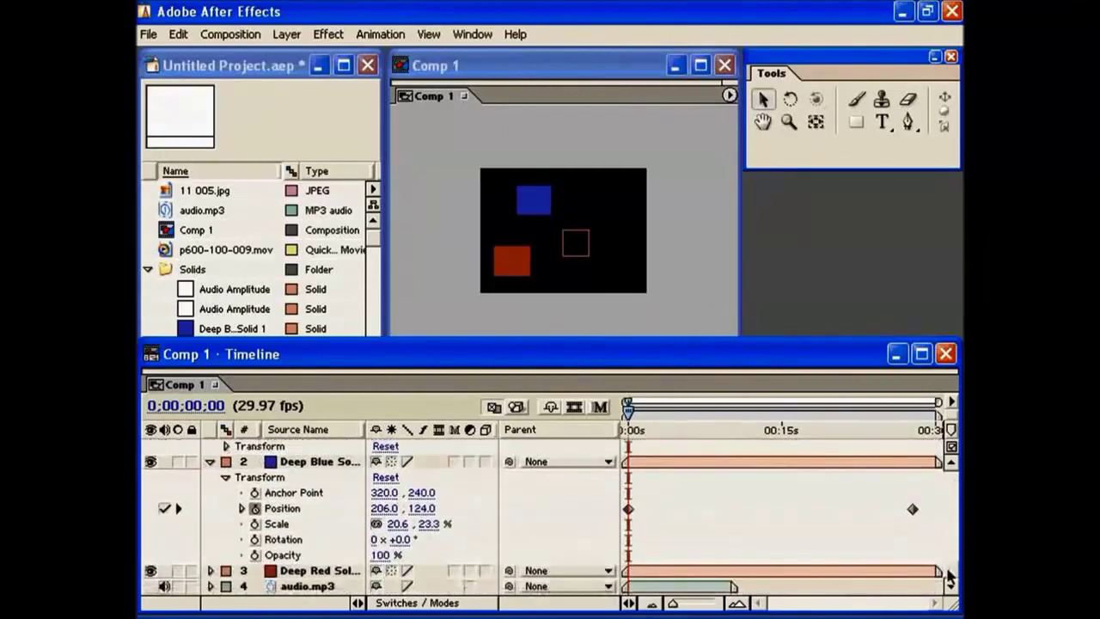
alt+click(256, 524)
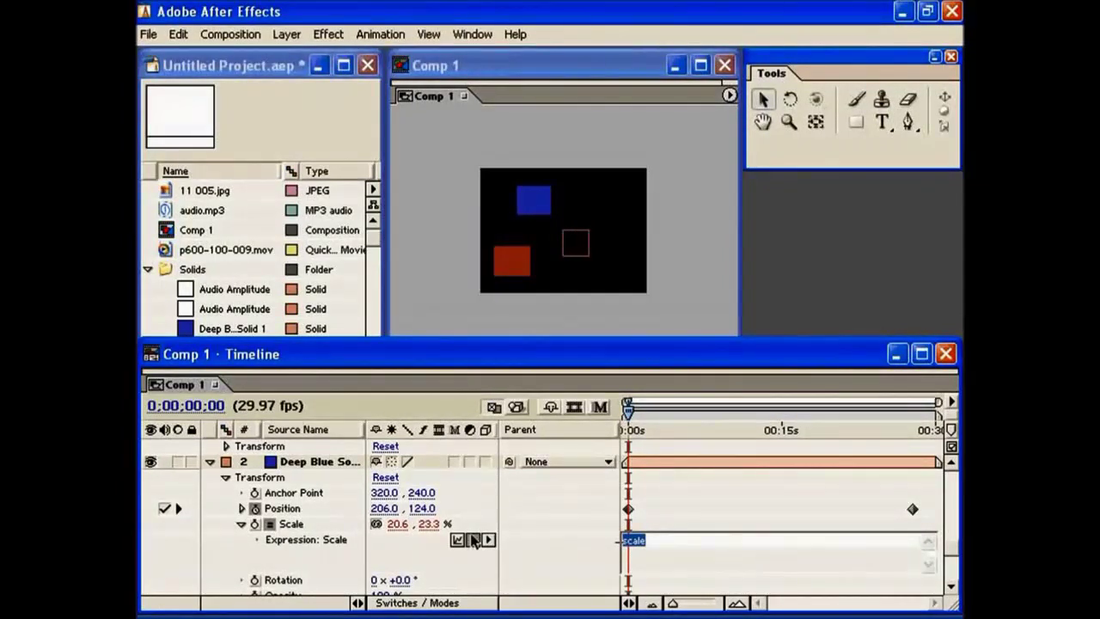
drag(473, 538, 294, 555)
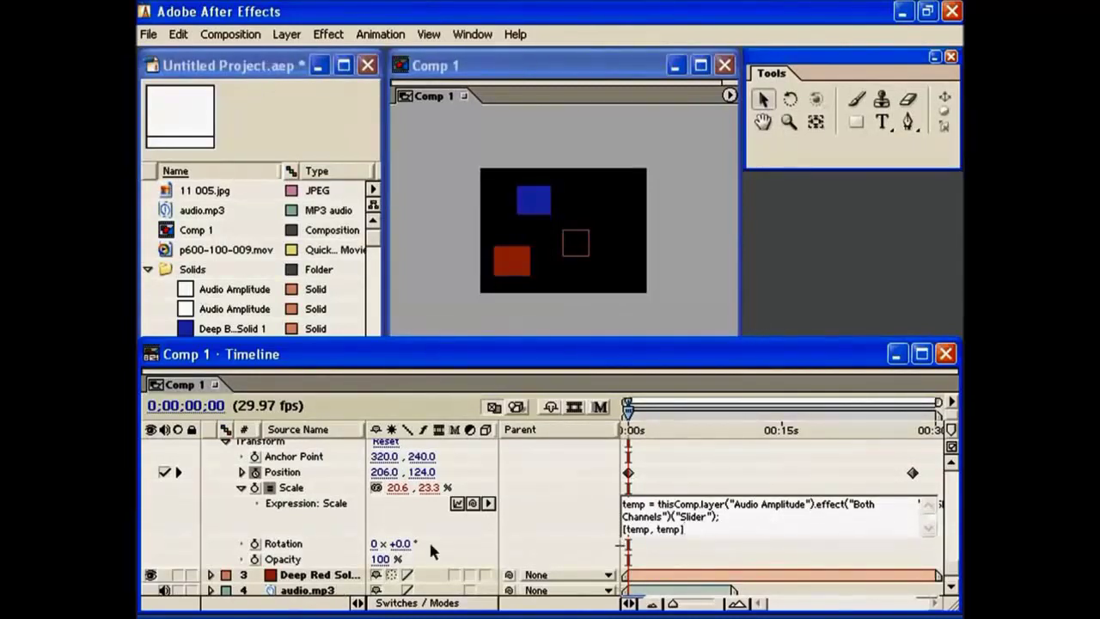
- Scrub forward to 0;00;11;17 and preview the blue solid's scale driven by the audio, checking it against the audio.mp3 layer's end
drag(628, 407, 746, 429)
key(period)
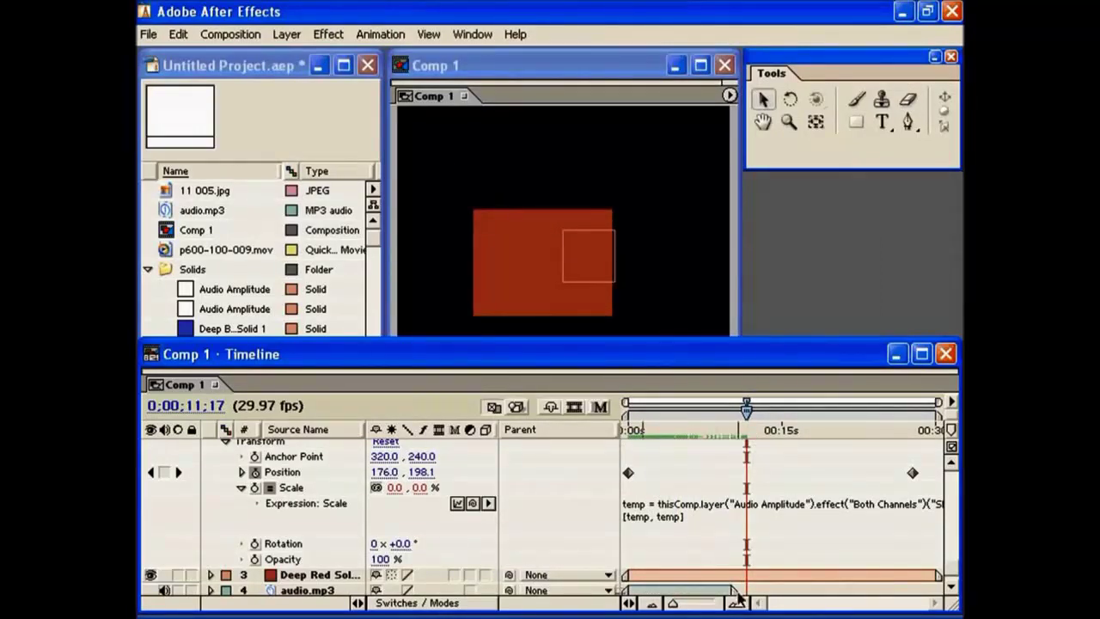
click(951, 584)
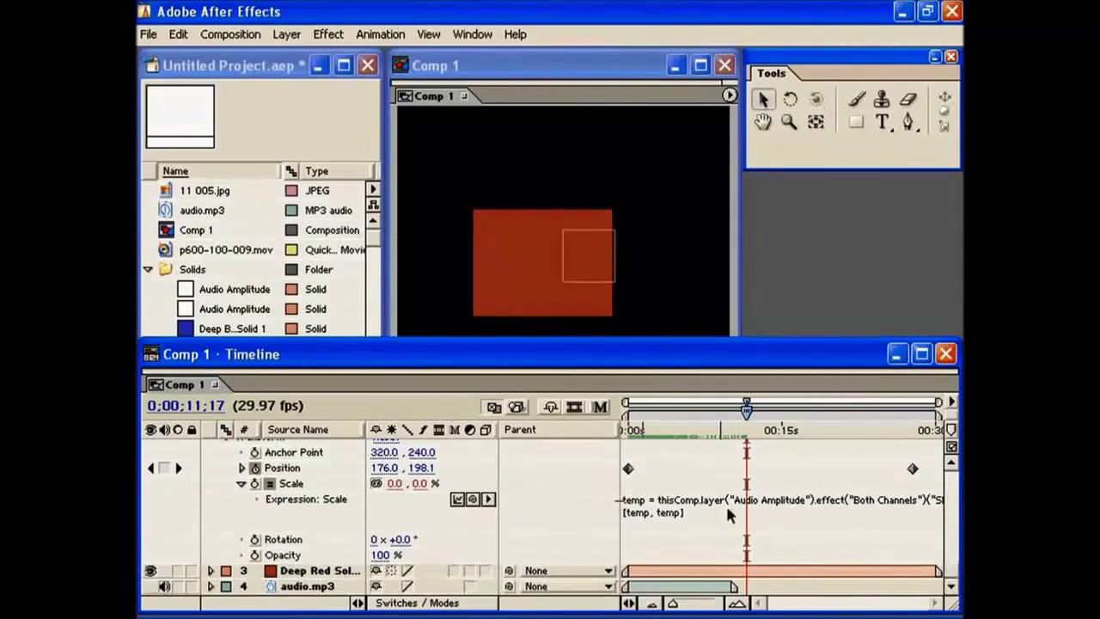
drag(746, 412, 728, 537)
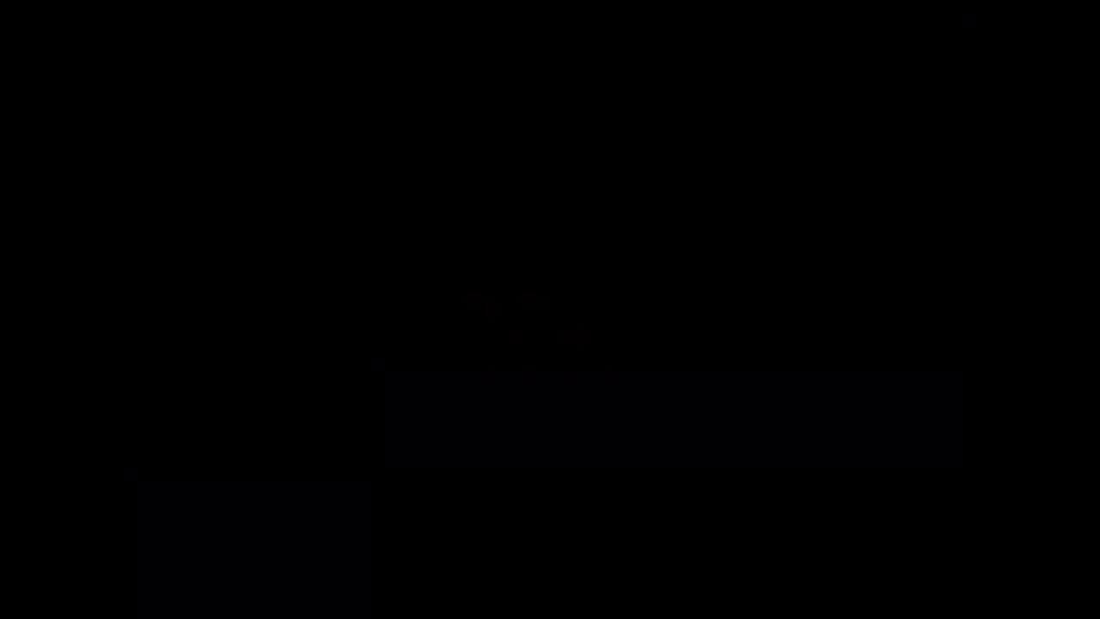